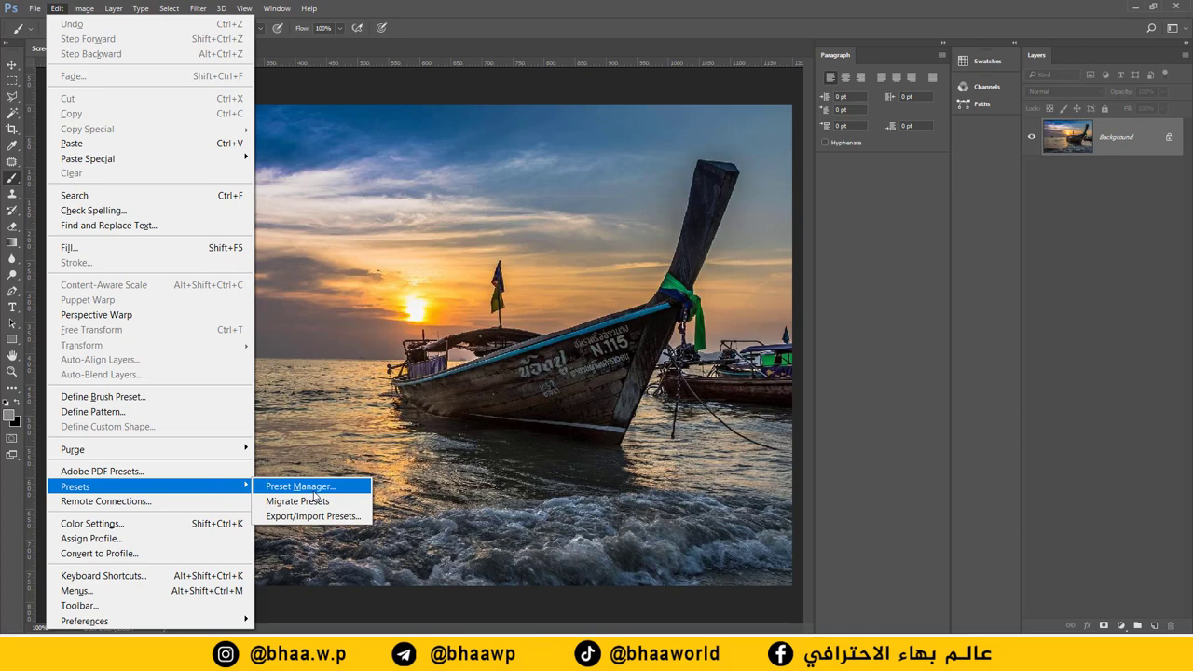
# Load the Mixed Art 2 Brushes.abr file from the Mixed Art 2 PS Action folder into the brush presets.
pyautogui.click(300, 487)
pyautogui.click(569, 154)
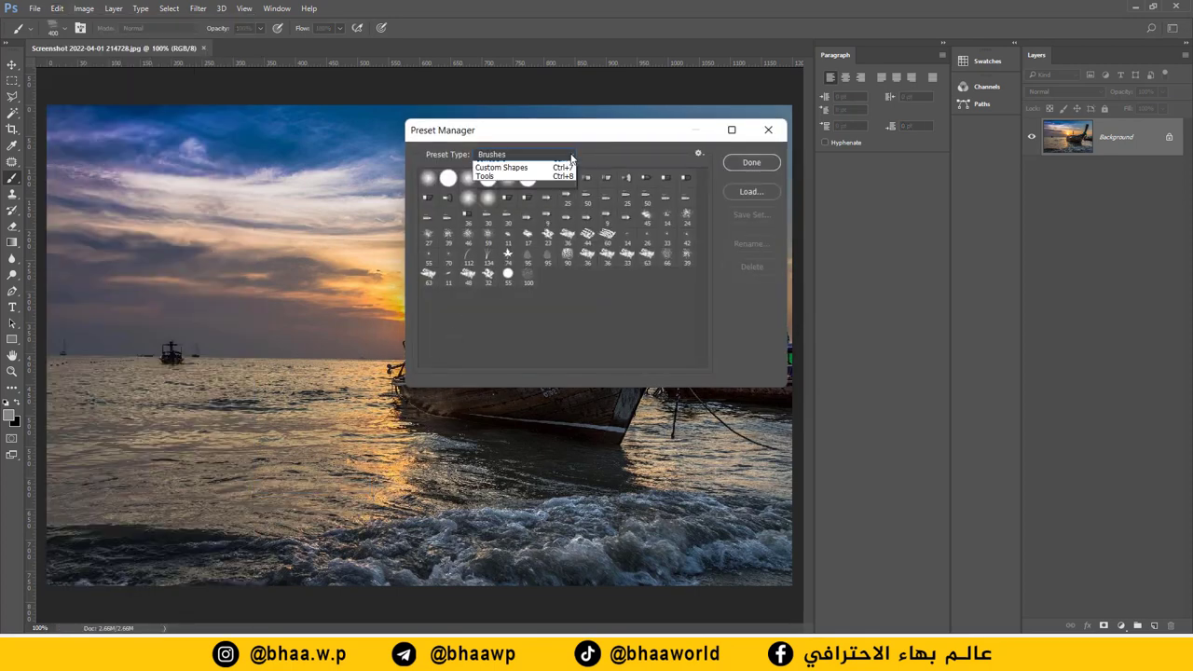
pyautogui.click(508, 165)
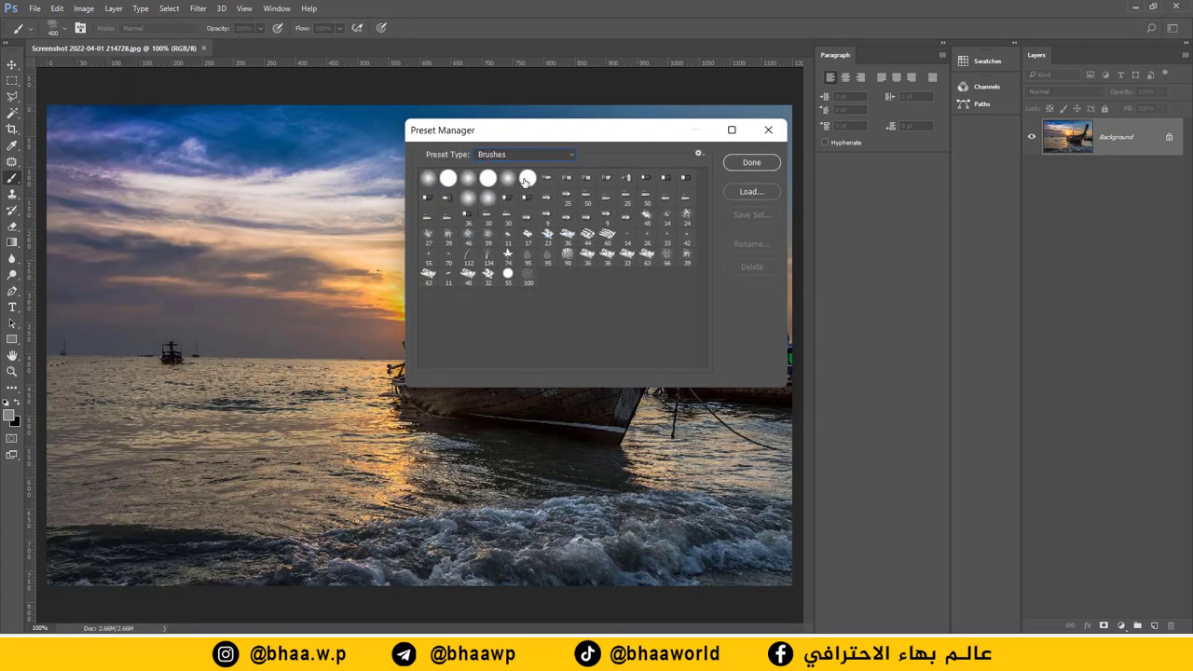
pyautogui.click(757, 192)
pyautogui.doubleClick(338, 147)
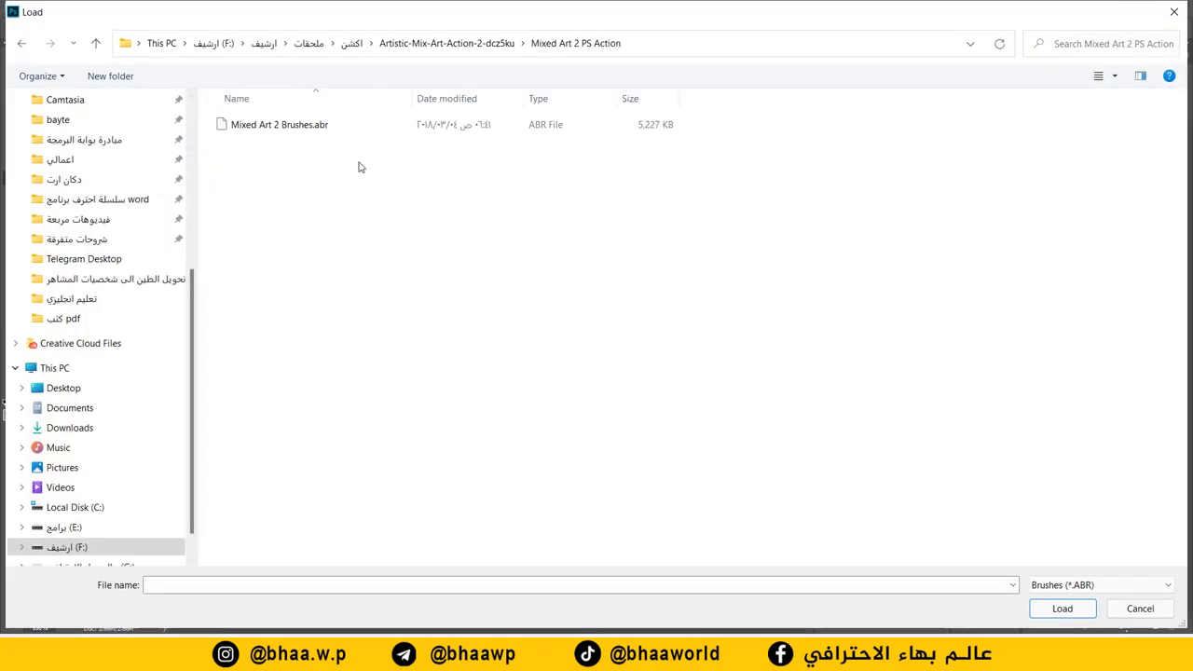
pyautogui.click(252, 128)
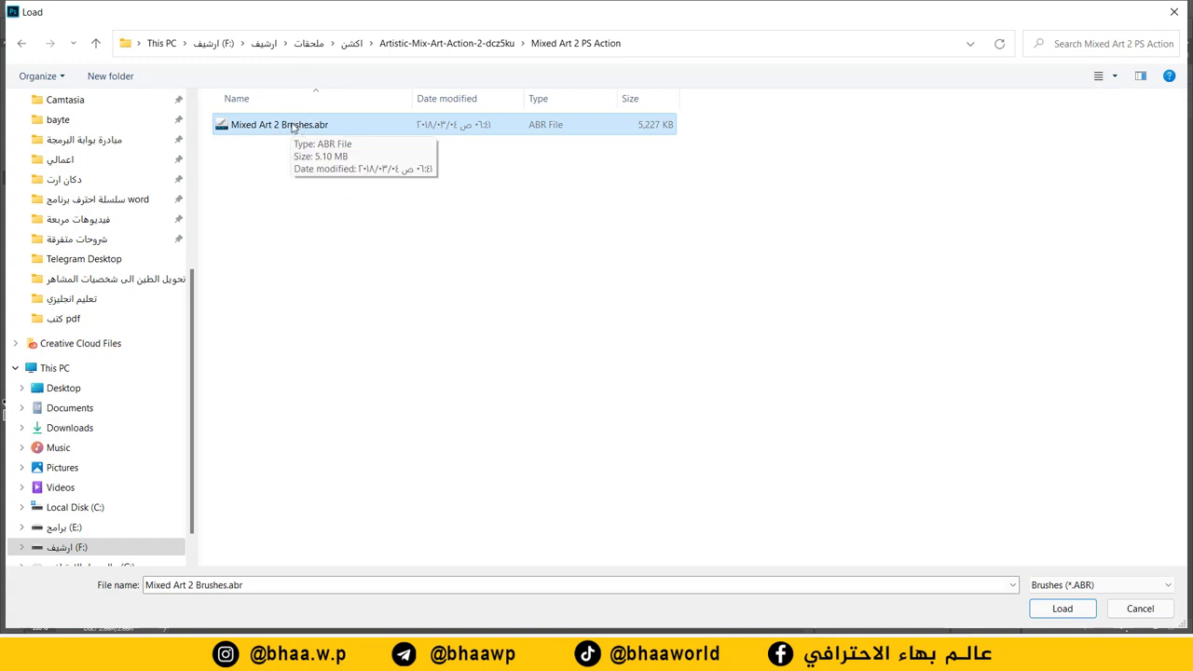
pyautogui.doubleClick(292, 128)
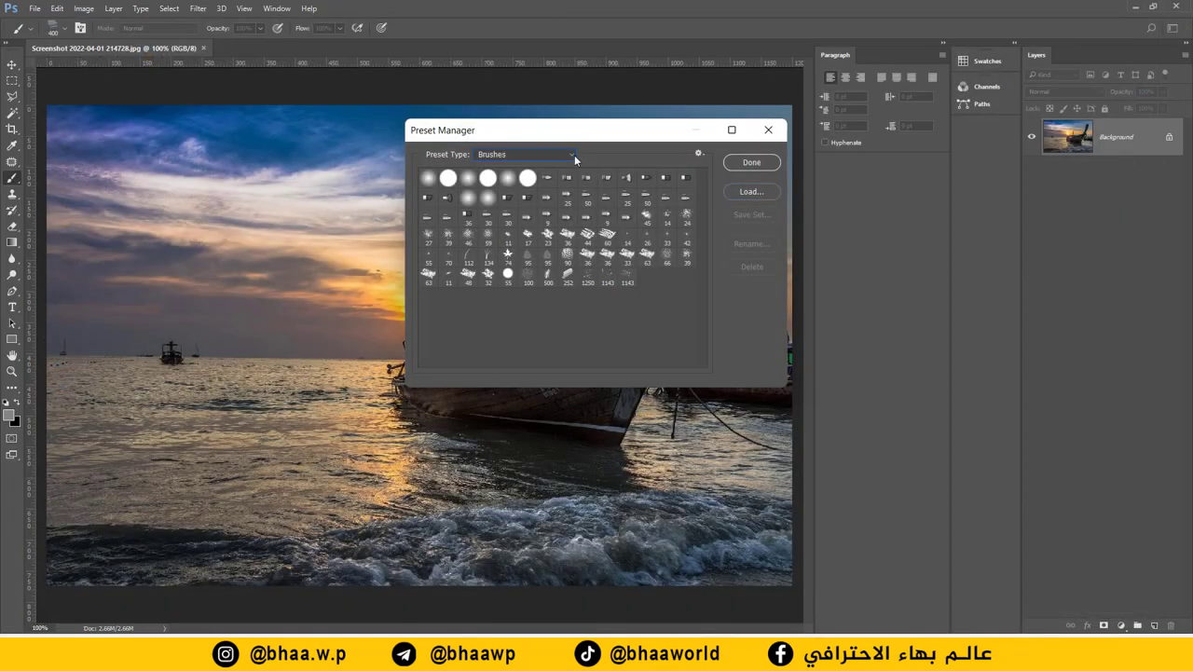
# Load Mixed Art 2 Patterns.pat from the Mixed Art 2 PS Action folder into the pattern presets and close the Preset Manager.
pyautogui.click(572, 153)
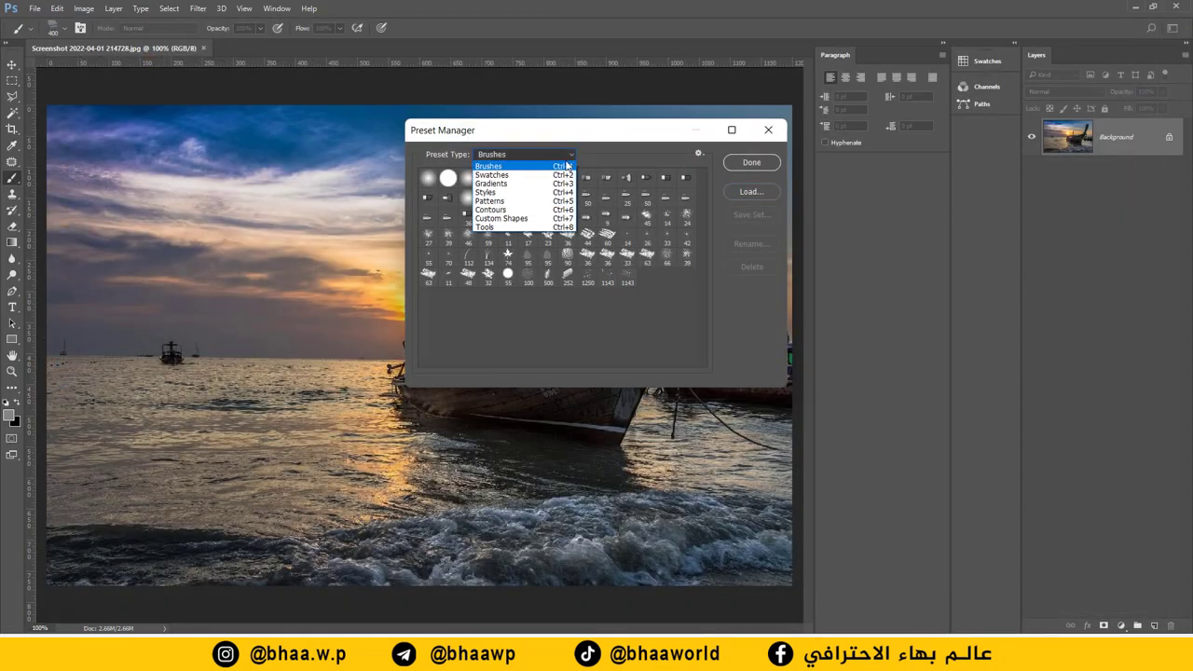
pyautogui.click(502, 200)
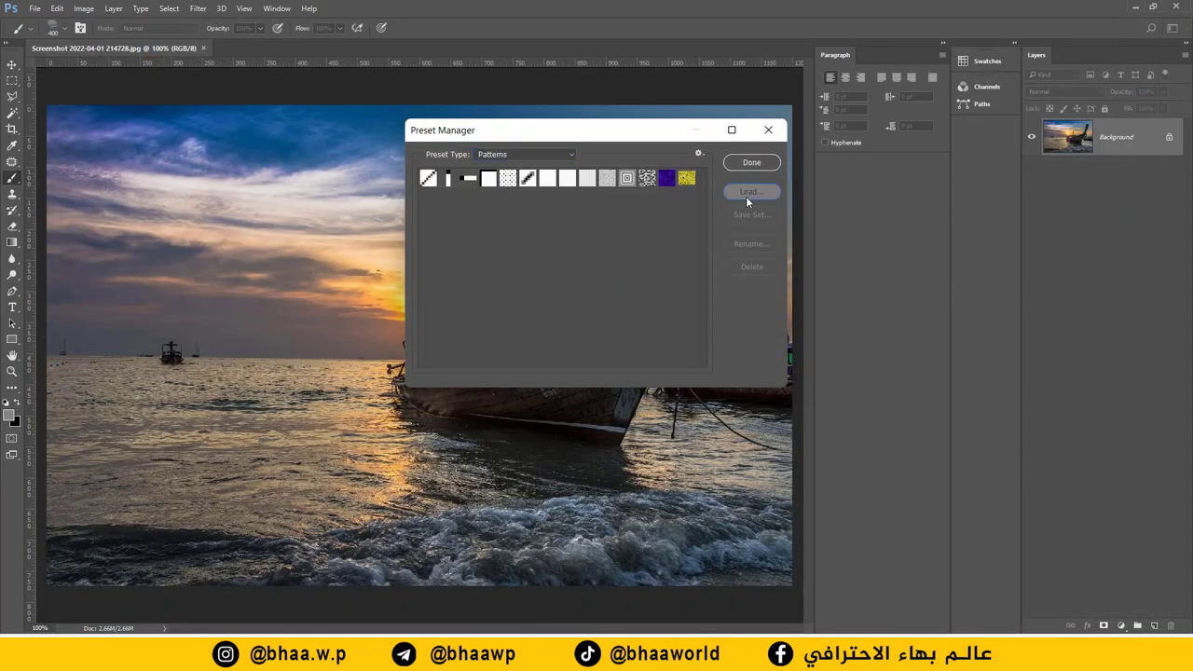
pyautogui.click(746, 195)
pyautogui.click(494, 43)
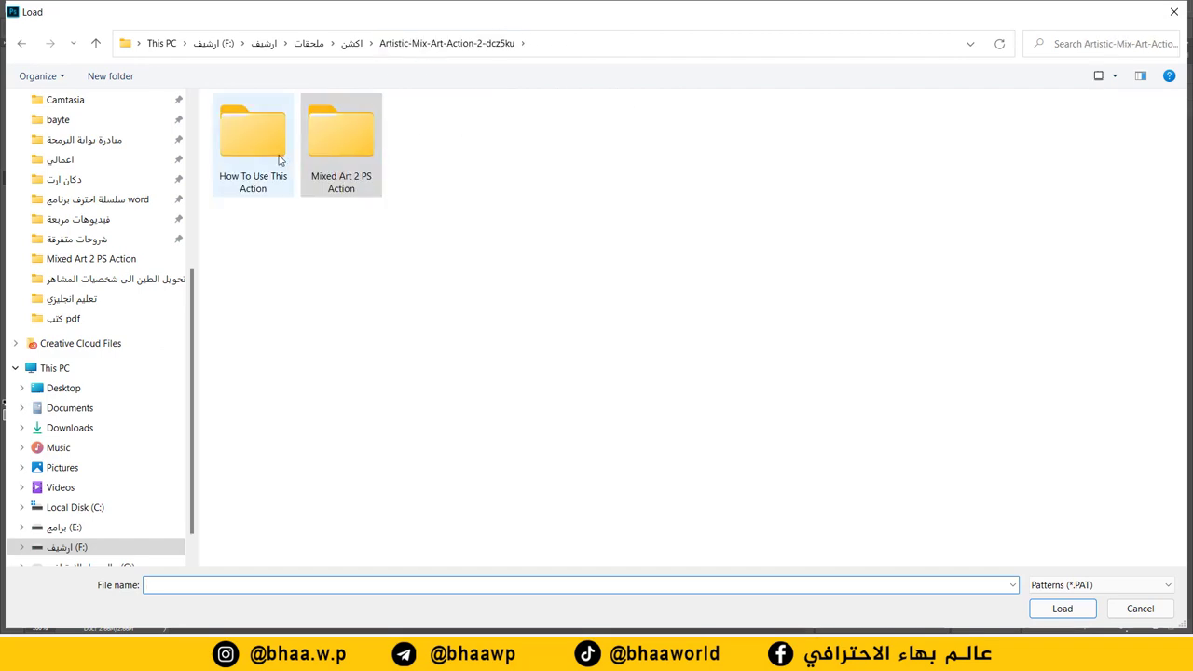
pyautogui.doubleClick(354, 147)
pyautogui.click(273, 131)
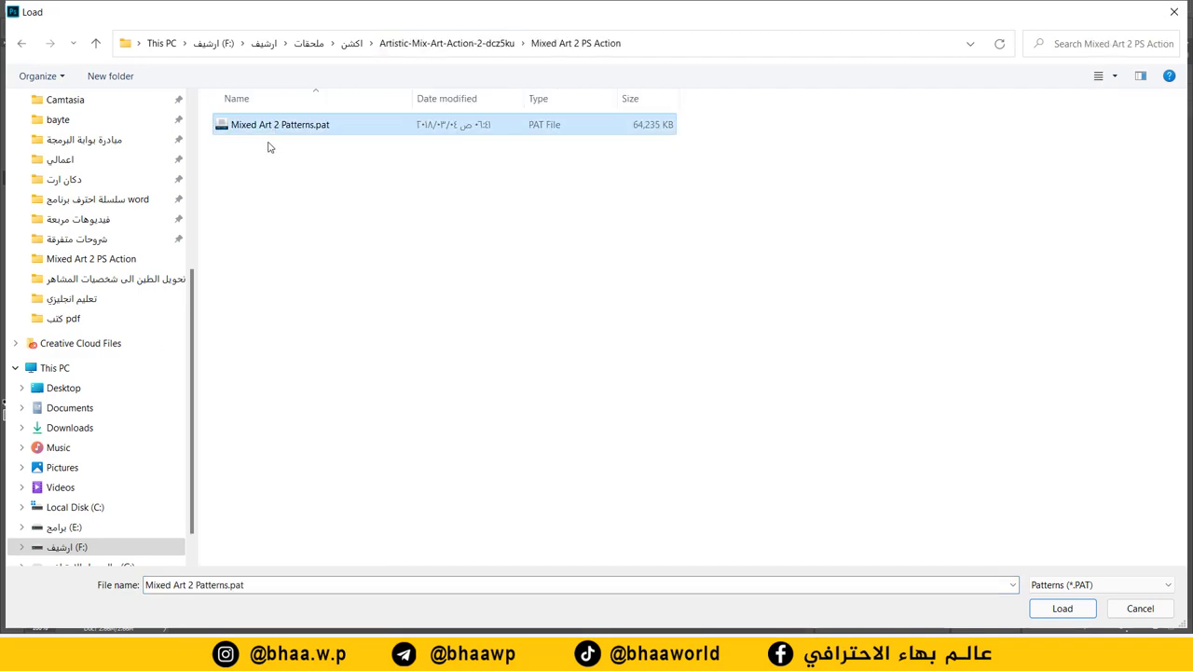
pyautogui.doubleClick(305, 133)
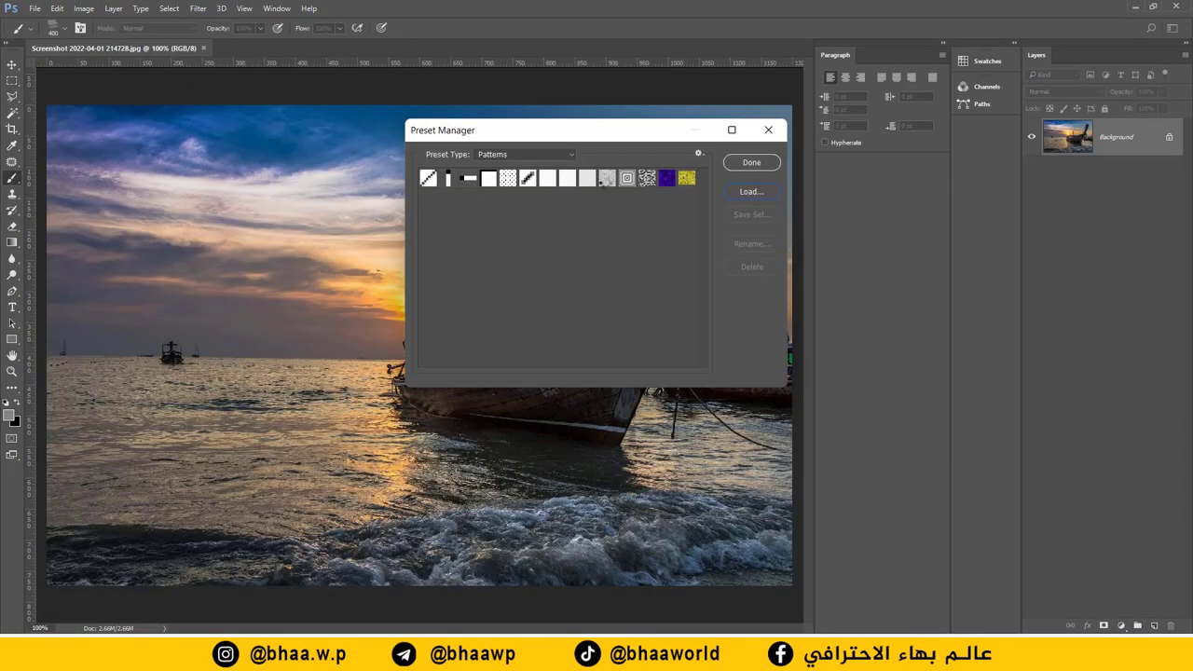
pyautogui.click(752, 163)
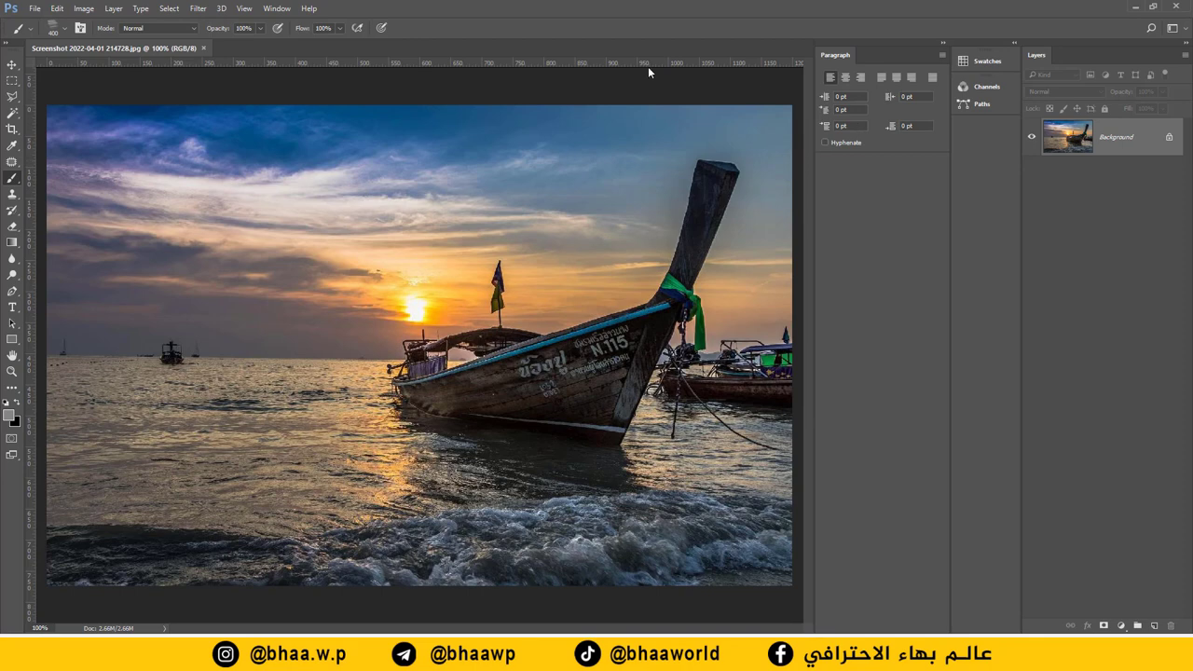
# Load SlideSalad Mixed Art 2 PS Action.atn from the Artistic-Mix-Art-Action-2-dcz5ku folder as an action set and expand the set.
pyautogui.click(272, 9)
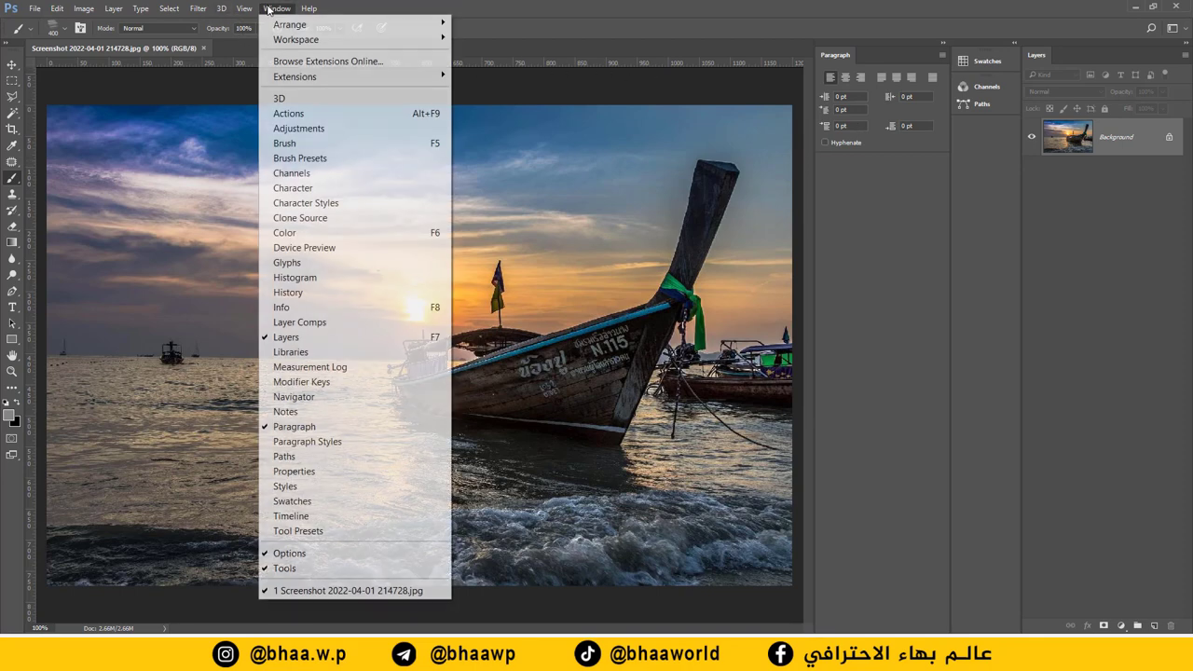
pyautogui.click(289, 113)
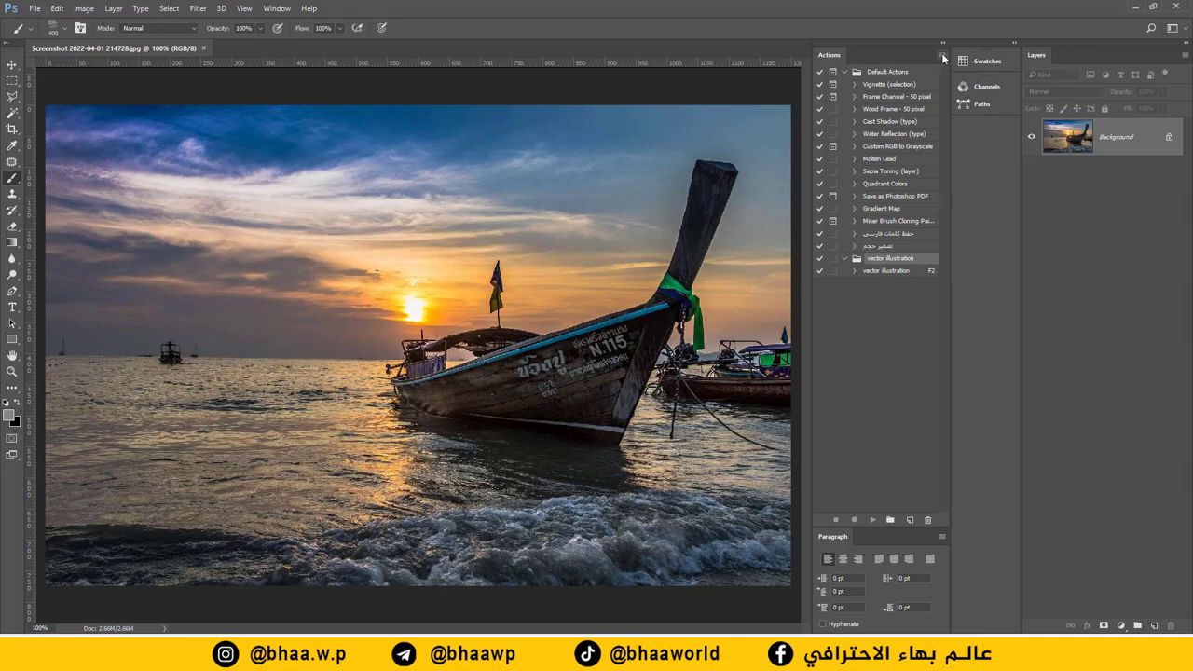
pyautogui.click(942, 56)
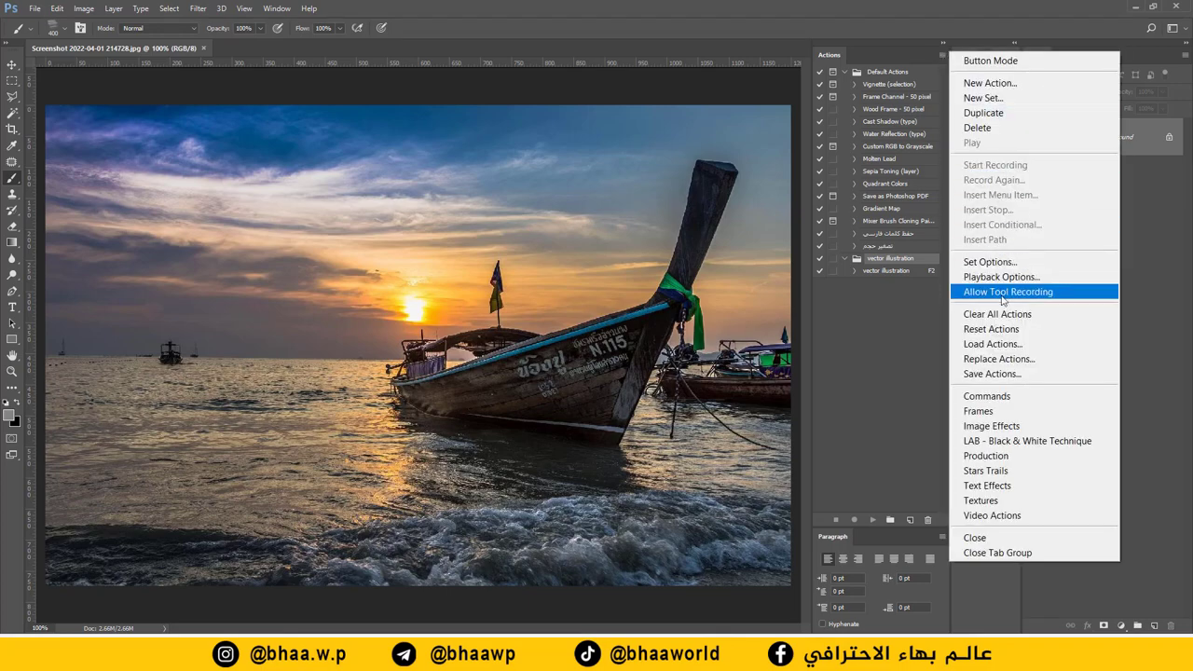
pyautogui.click(1010, 343)
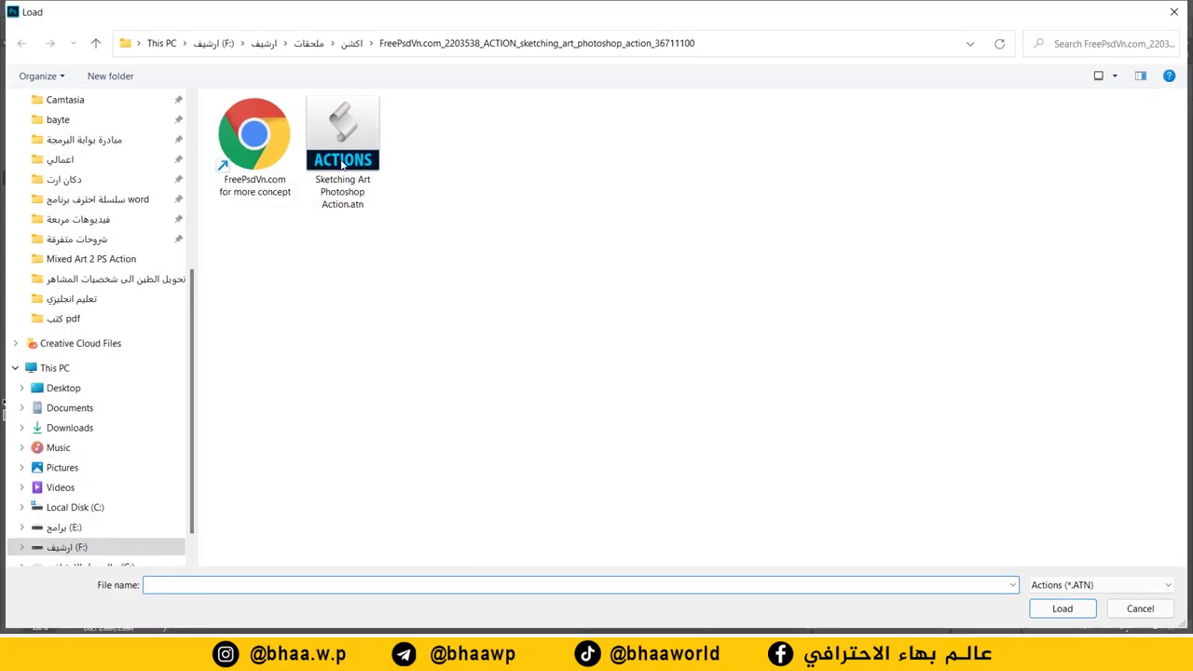
pyautogui.click(351, 42)
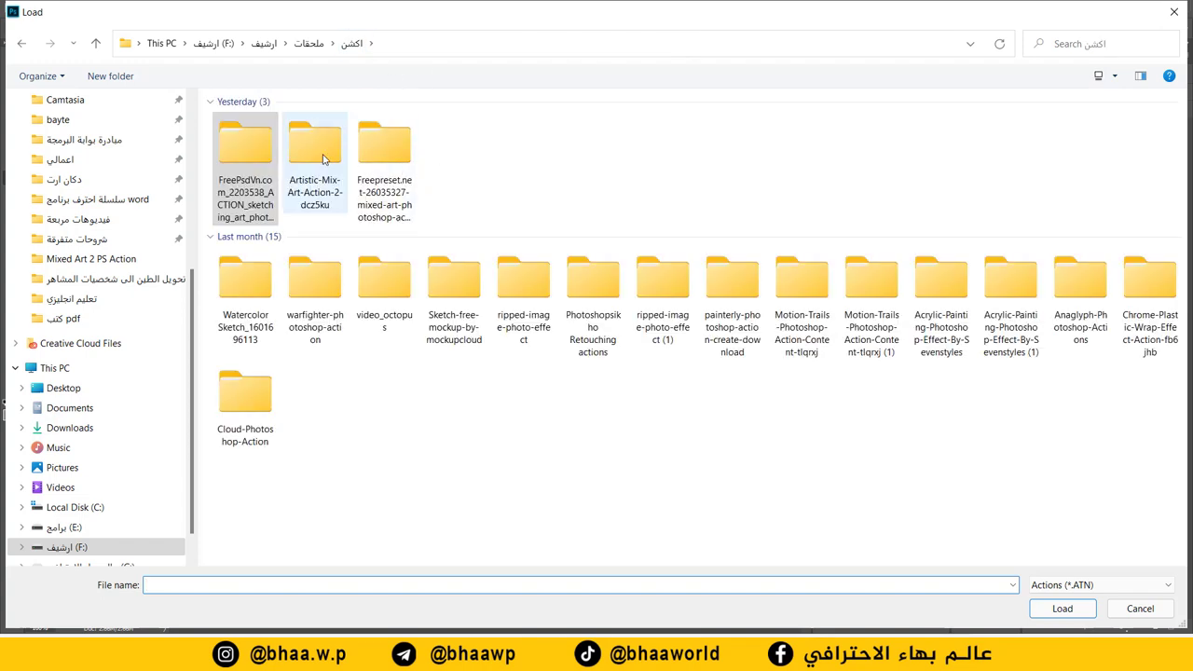
pyautogui.doubleClick(314, 154)
pyautogui.doubleClick(334, 142)
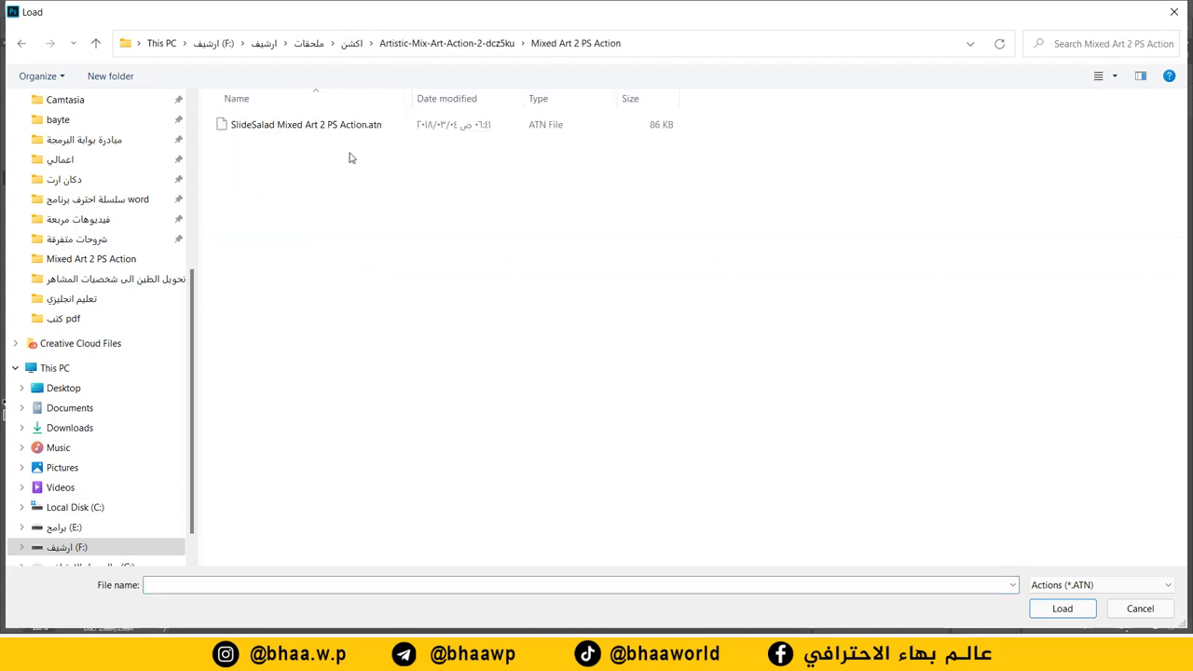
pyautogui.click(282, 134)
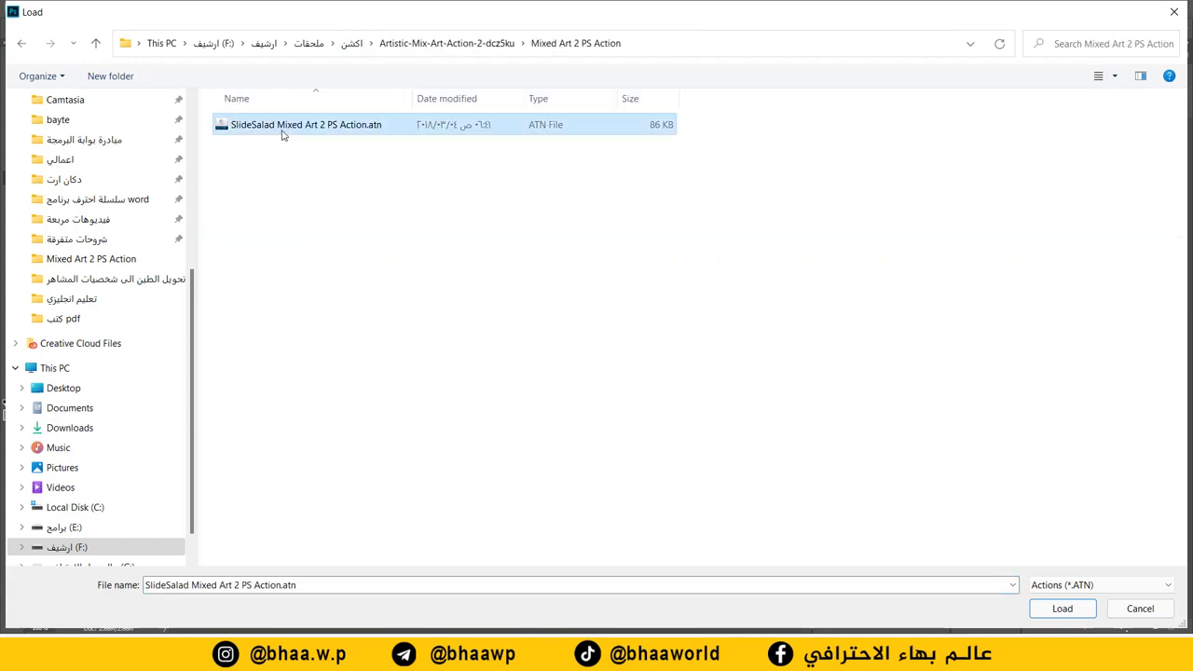
pyautogui.doubleClick(340, 128)
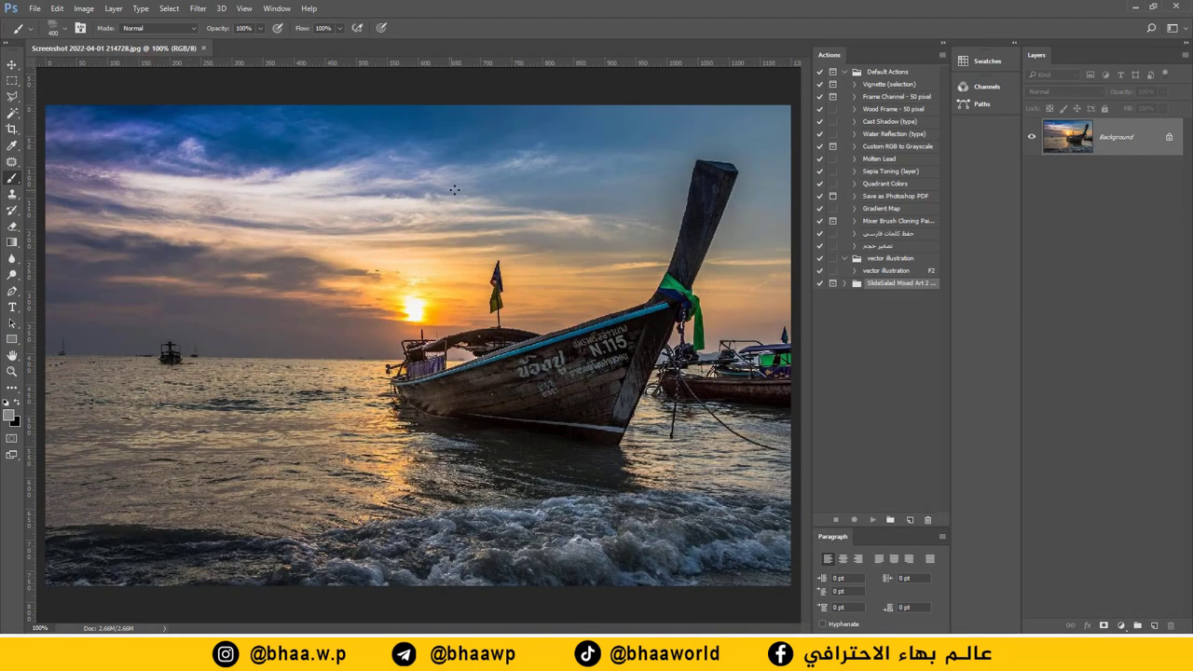
pyautogui.click(845, 284)
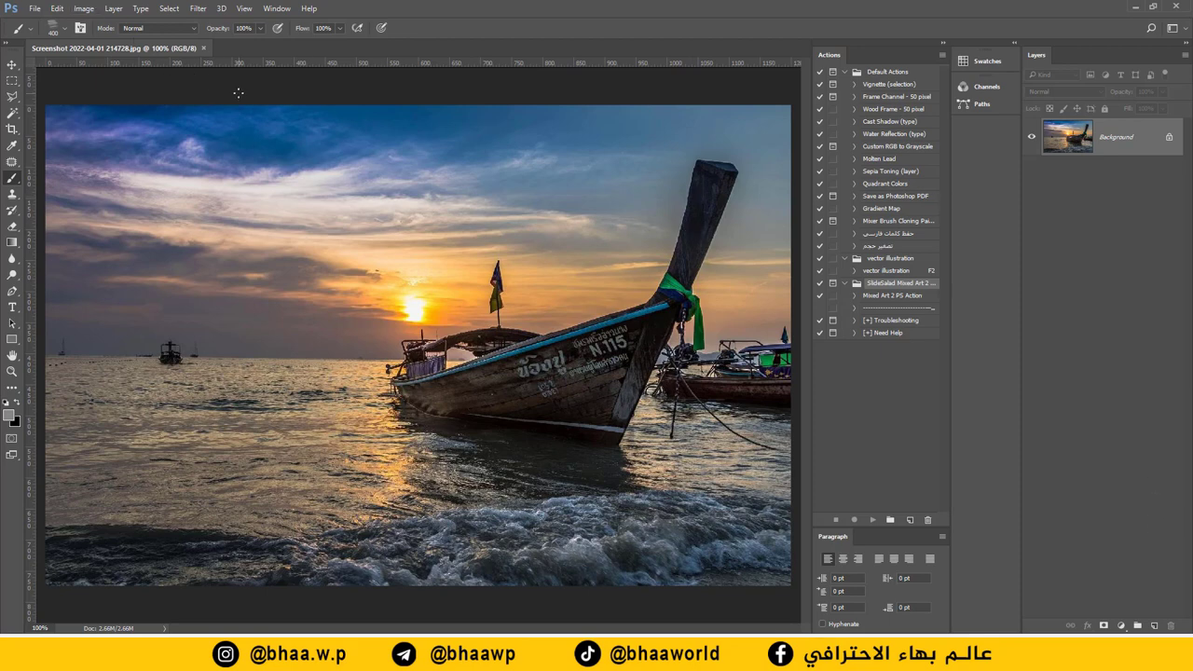
# Resize the image to a resolution of 300 pixels/inch and a width of 3500 pixels.
pyautogui.click(84, 9)
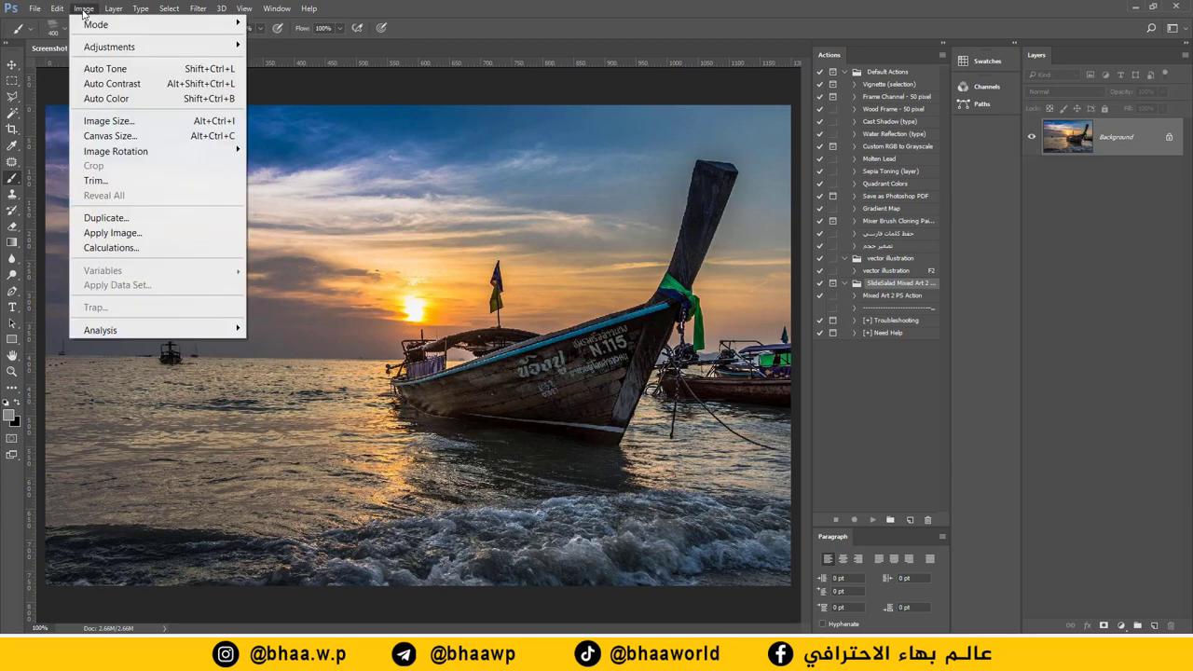
pyautogui.click(109, 120)
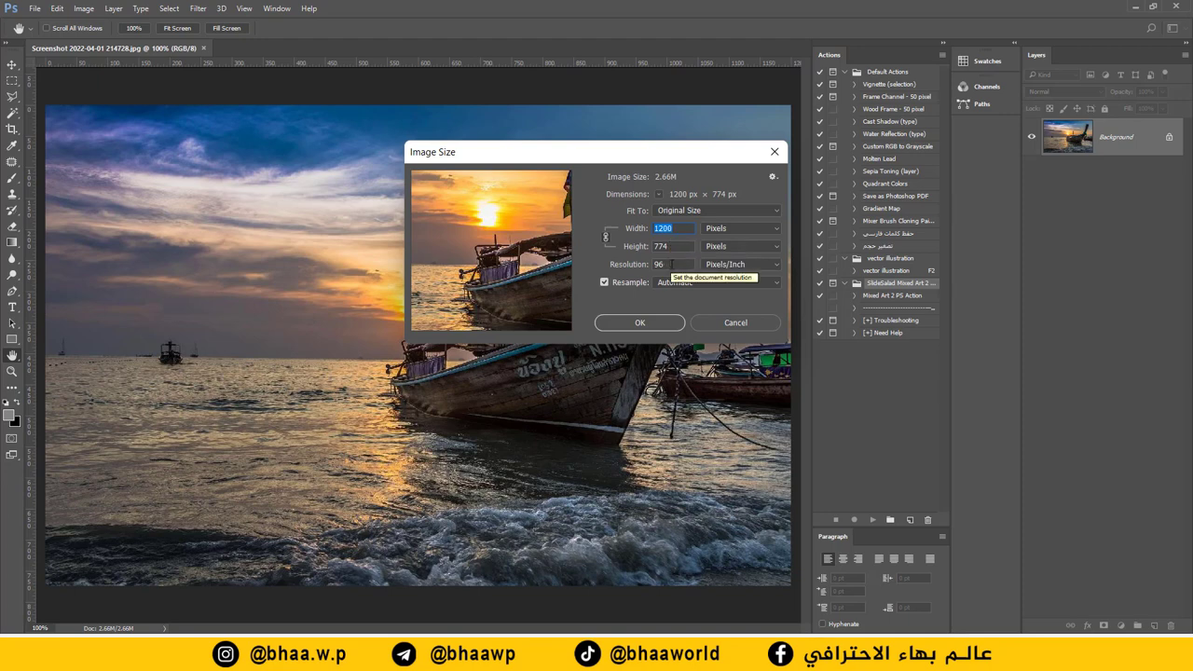
pyautogui.press('Tab')
pyautogui.press('Tab')
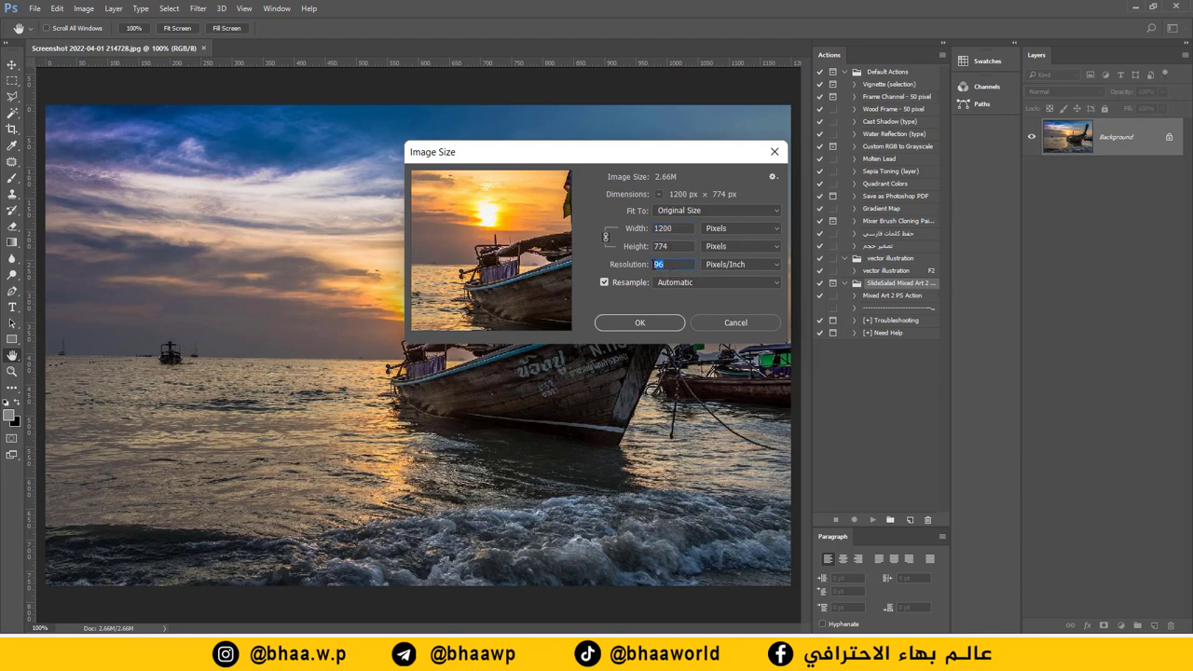
pyautogui.write('300')
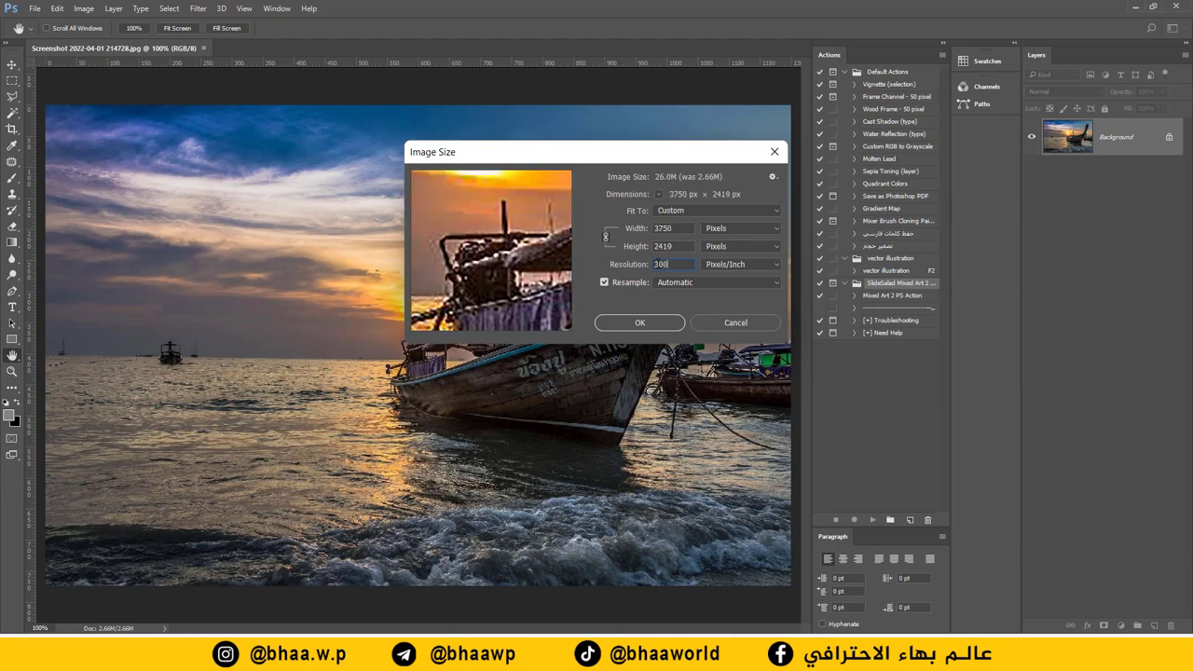
pyautogui.doubleClick(684, 227)
pyautogui.write('3500')
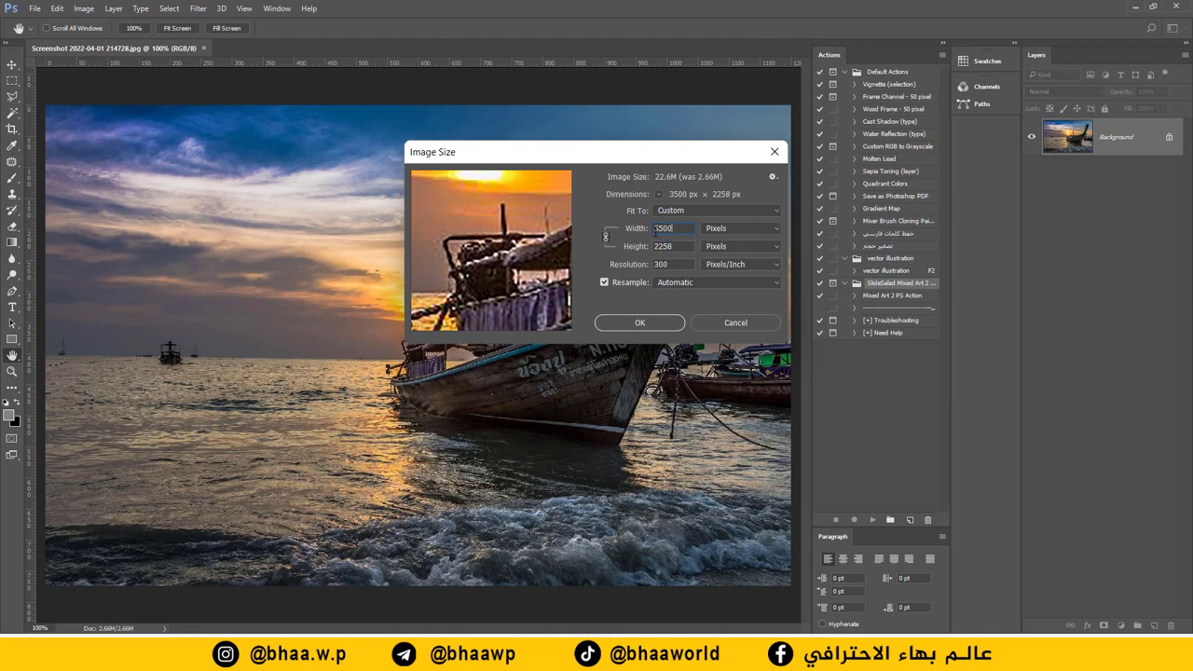
pyautogui.click(640, 321)
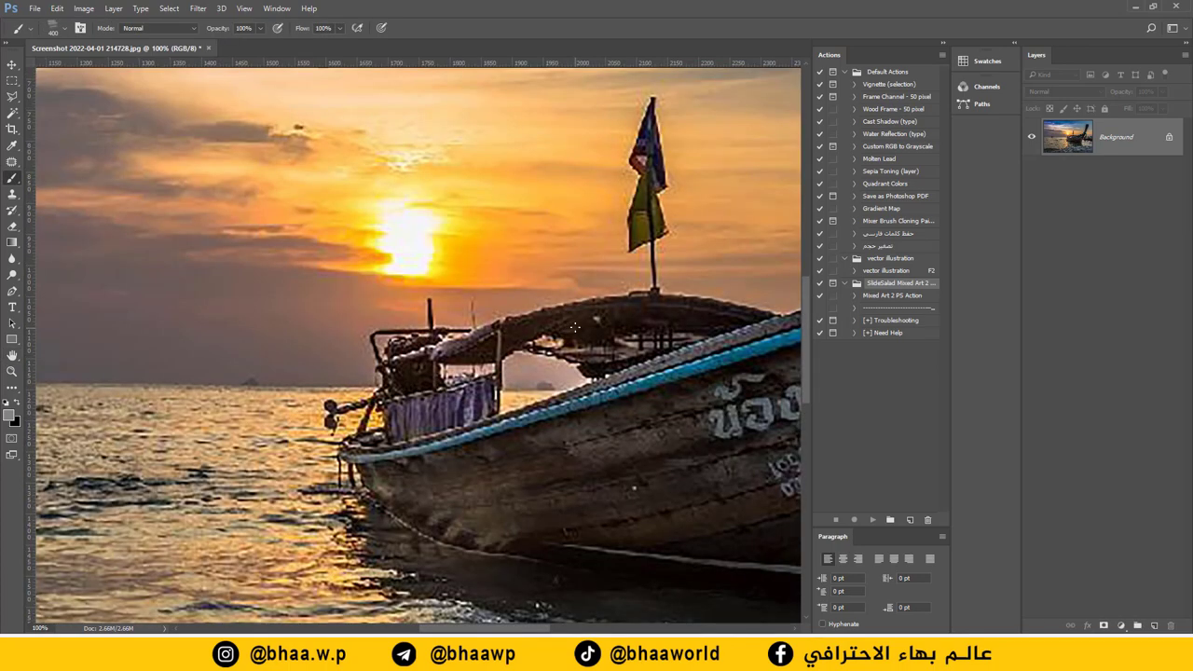
pyautogui.scroll(-5, 580, 325)
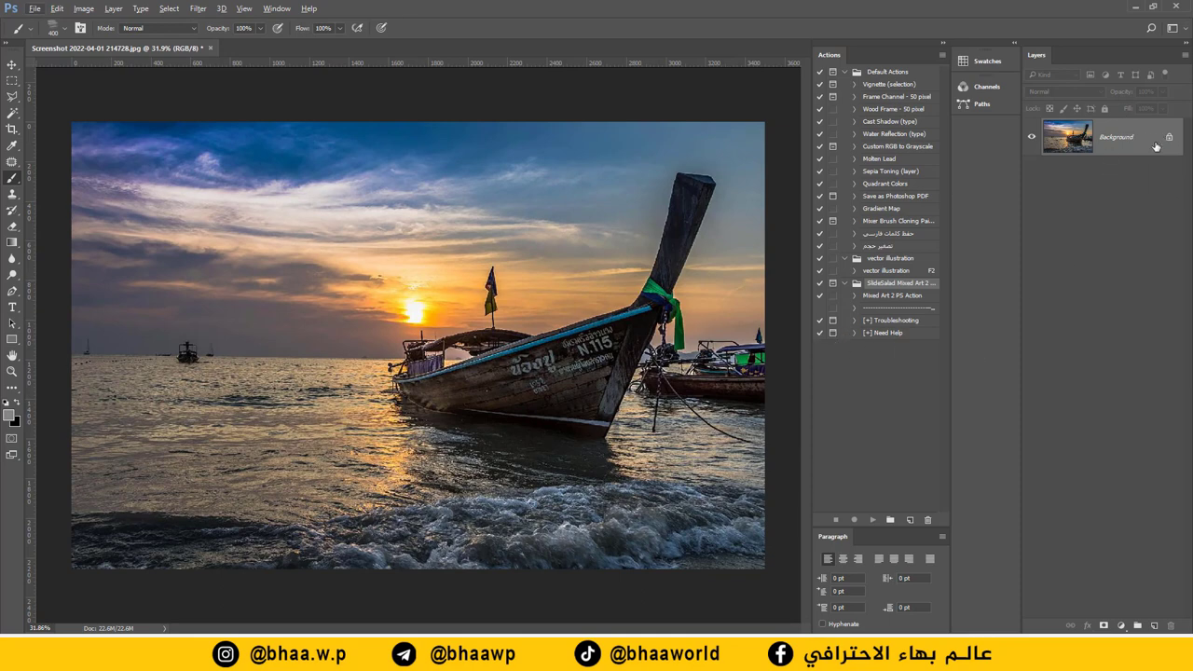
# Add a new layer above the Background and name it "brush".
pyautogui.click(1154, 626)
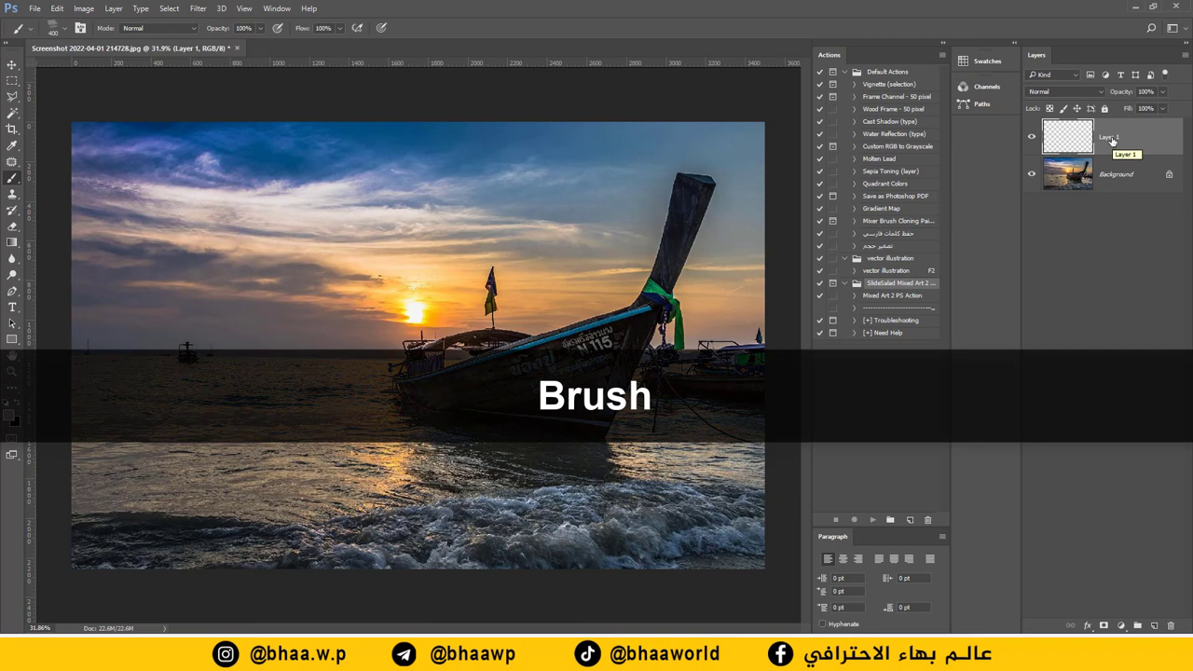
pyautogui.doubleClick(1111, 137)
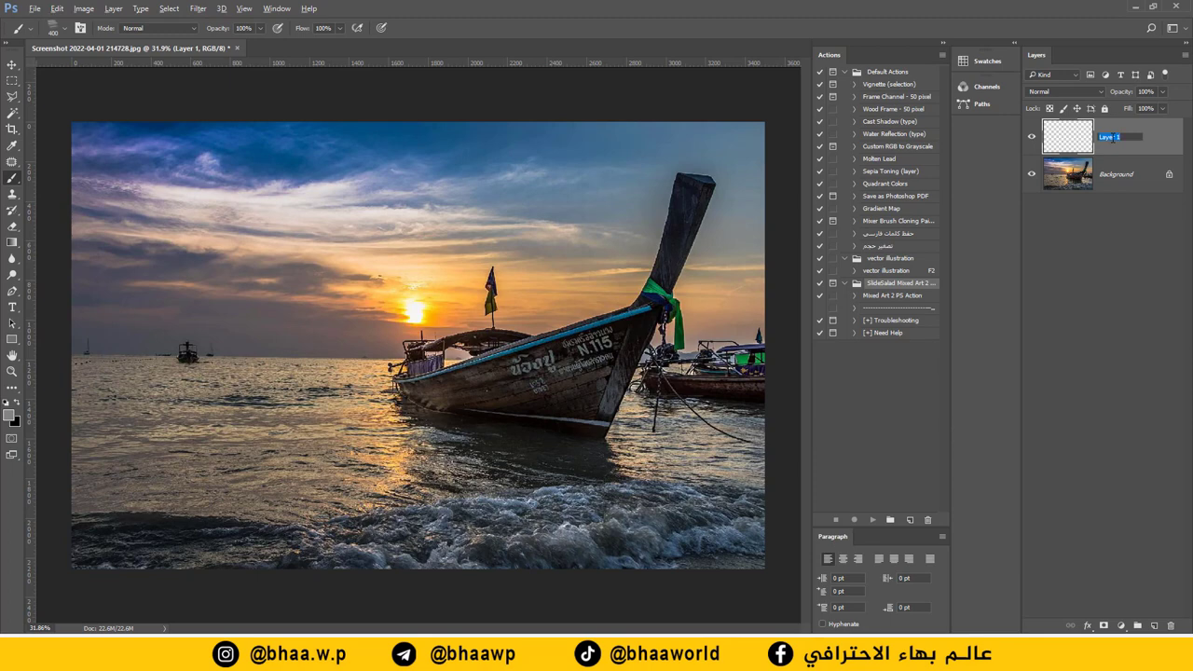
pyautogui.write('B')
pyautogui.click(1096, 224)
pyautogui.click(1109, 150)
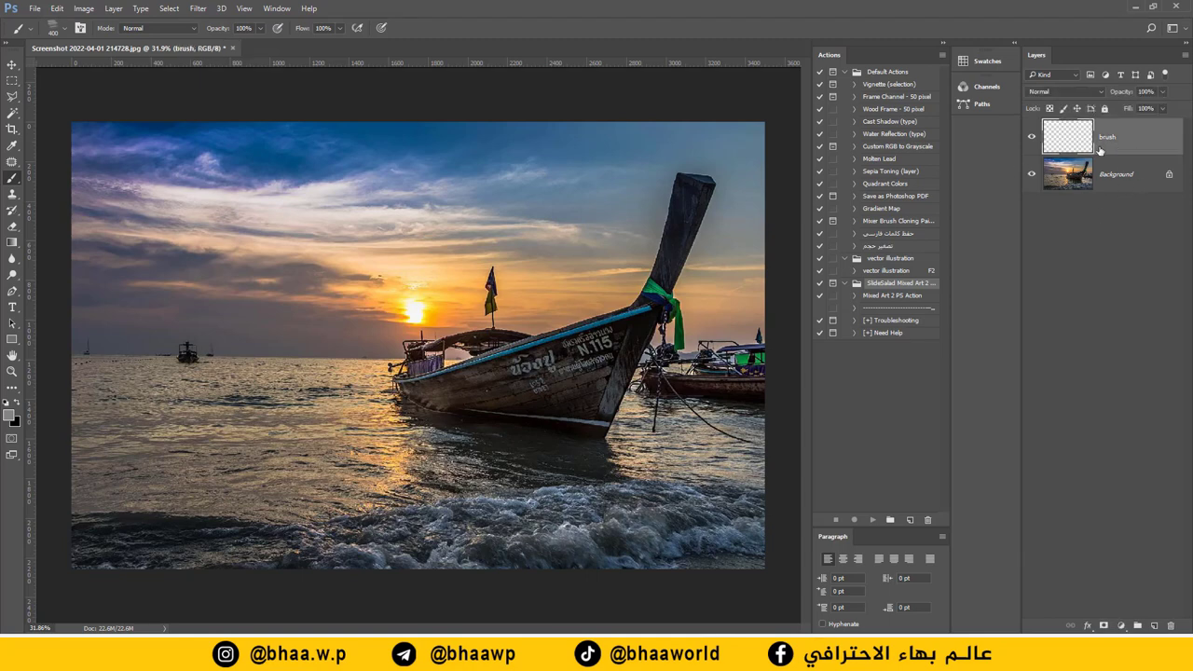
# Choose a soft round brush with 0% hardness for the Brush tool.
pyautogui.rightClick(16, 175)
pyautogui.rightClick(401, 216)
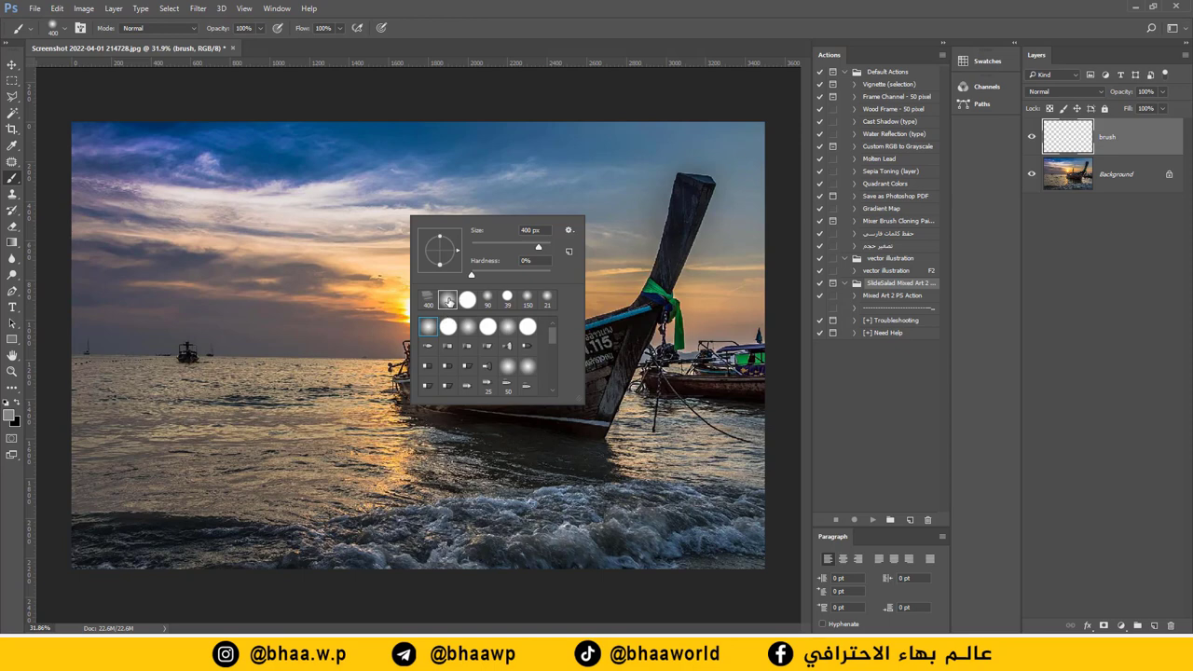
pyautogui.press('Escape')
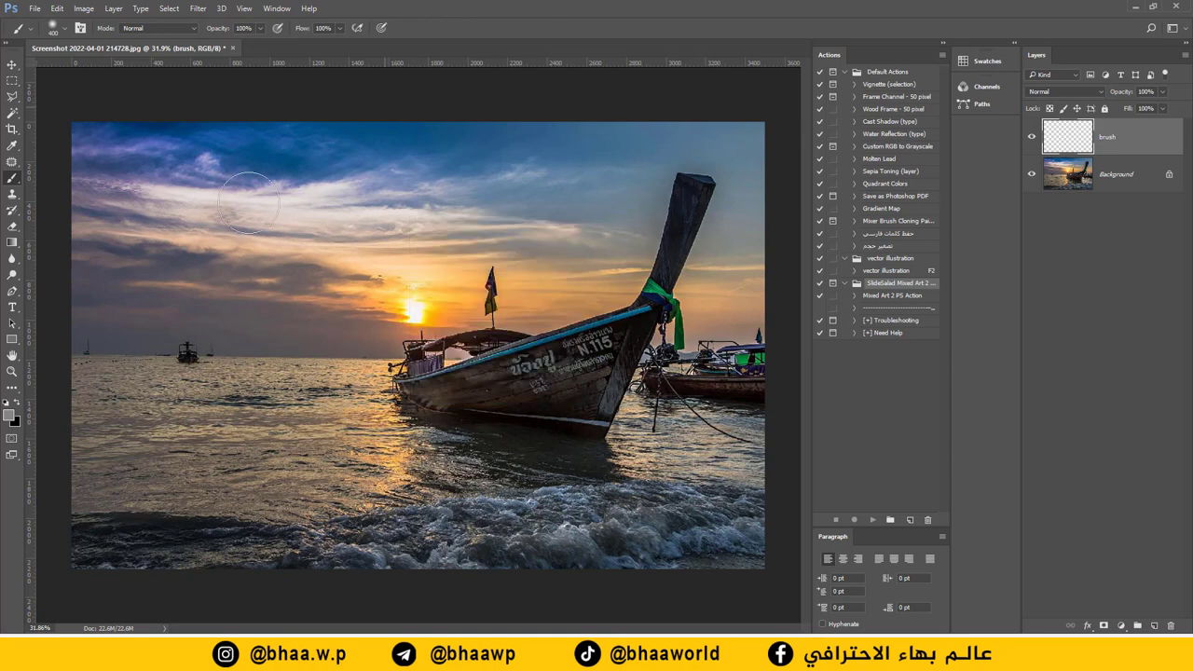
# Set the foreground colour to pure red, ff0000.
pyautogui.click(9, 414)
pyautogui.write('ff0000')
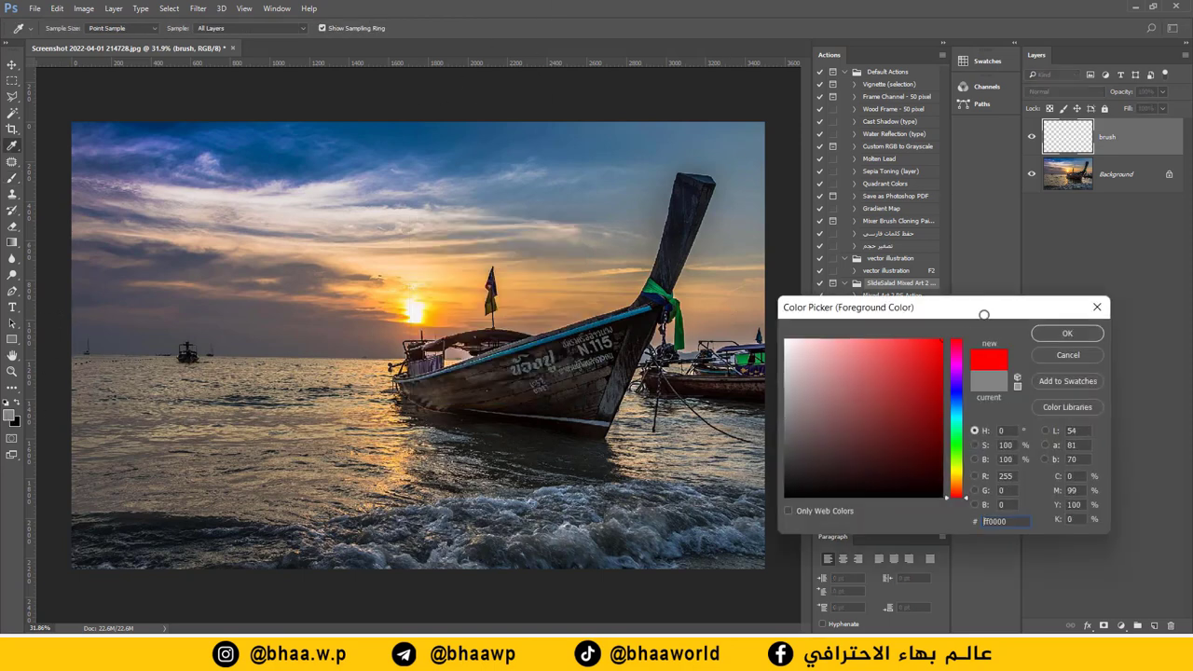
pyautogui.click(1062, 333)
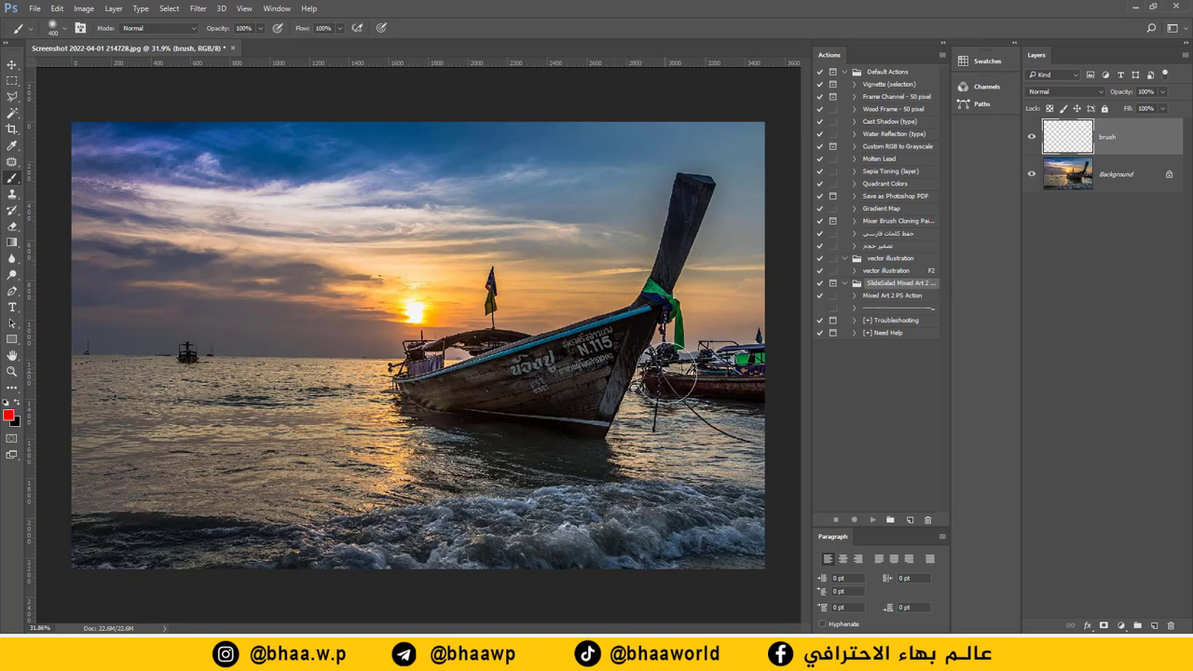
# Paint the whole boat red on the brush layer, from the tall prow to the stern, with soft brush sizes between 50 and 150 px.
pyautogui.press('[')
pyautogui.press('[')
pyautogui.press('[')
pyautogui.press('[')
pyautogui.press('[')
pyautogui.moveTo(683, 185)
pyautogui.mouseDown()
pyautogui.moveTo(694, 186)
pyautogui.moveTo(642, 316)
pyautogui.mouseUp()
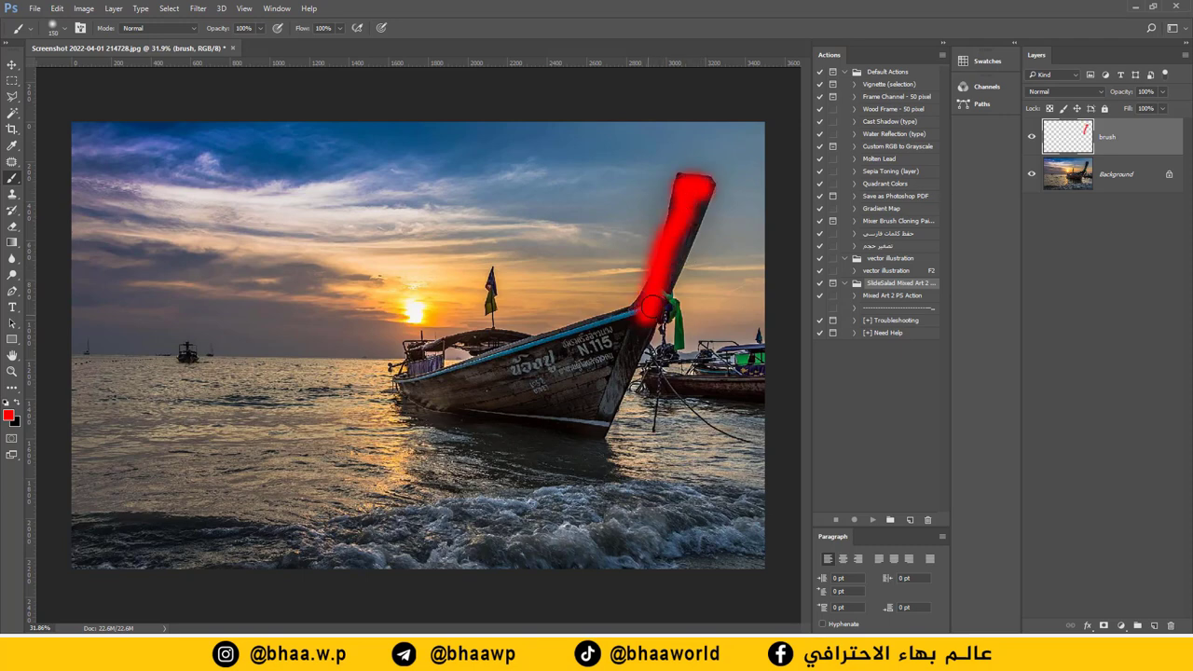
pyautogui.hotkey('ctrl', 'z')
pyautogui.hotkey('ctrl', 'z')
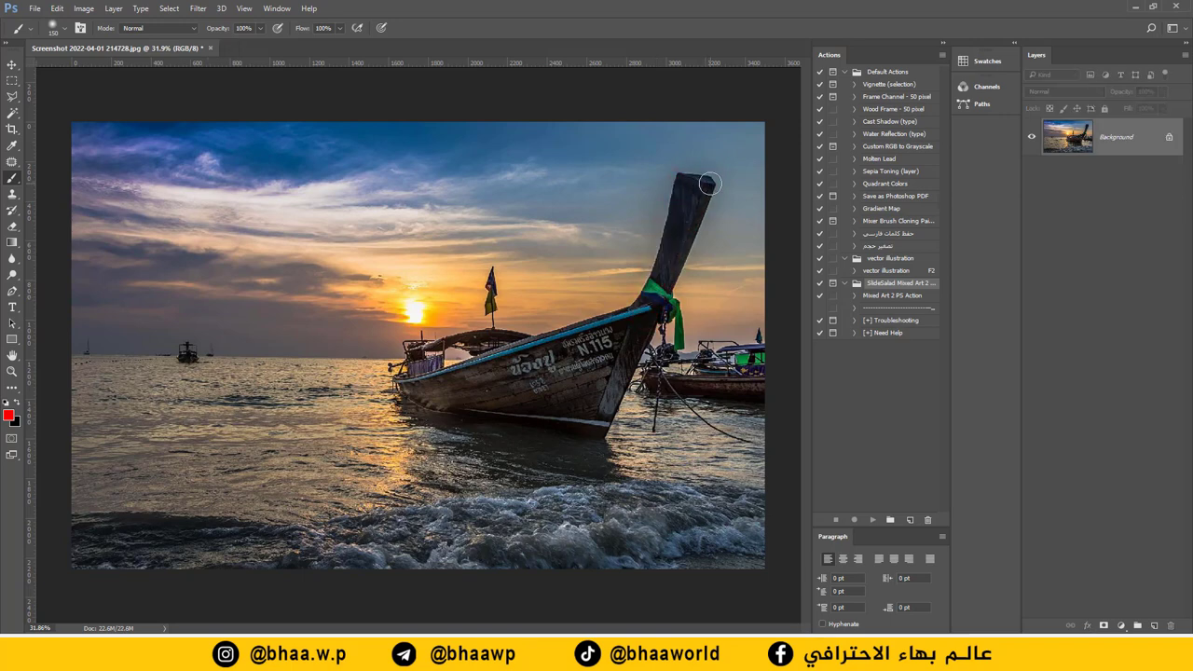
pyautogui.click(705, 184)
pyautogui.moveTo(686, 184)
pyautogui.mouseDown()
pyautogui.moveTo(660, 292)
pyautogui.moveTo(635, 326)
pyautogui.moveTo(616, 339)
pyautogui.moveTo(640, 314)
pyautogui.moveTo(526, 350)
pyautogui.mouseUp()
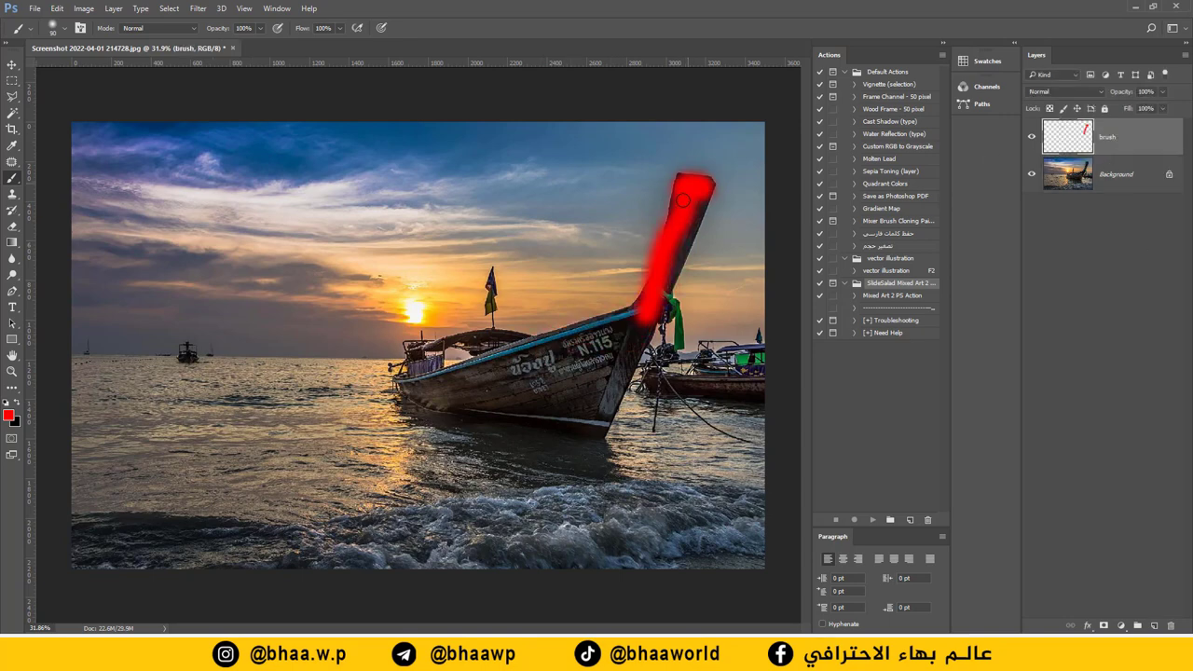
pyautogui.moveTo(683, 200)
pyautogui.mouseDown()
pyautogui.moveTo(664, 284)
pyautogui.moveTo(550, 343)
pyautogui.moveTo(436, 347)
pyautogui.mouseUp()
pyautogui.moveTo(643, 321)
pyautogui.mouseDown()
pyautogui.moveTo(614, 385)
pyautogui.moveTo(480, 414)
pyautogui.moveTo(431, 347)
pyautogui.moveTo(433, 375)
pyautogui.moveTo(583, 355)
pyautogui.moveTo(550, 350)
pyautogui.moveTo(588, 398)
pyautogui.moveTo(489, 405)
pyautogui.moveTo(557, 380)
pyautogui.moveTo(614, 385)
pyautogui.mouseUp()
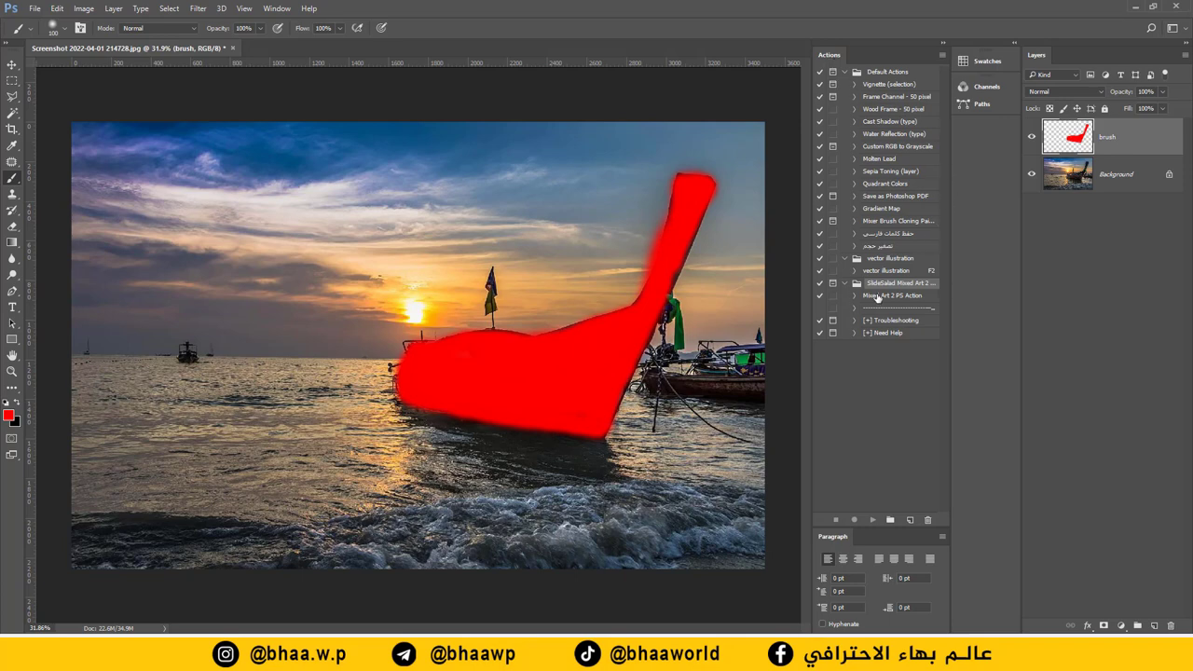
# Play the Mixed Art 2 PS Action from the SlideSalad Mixed Art 2 set on the boat photo.
pyautogui.click(845, 283)
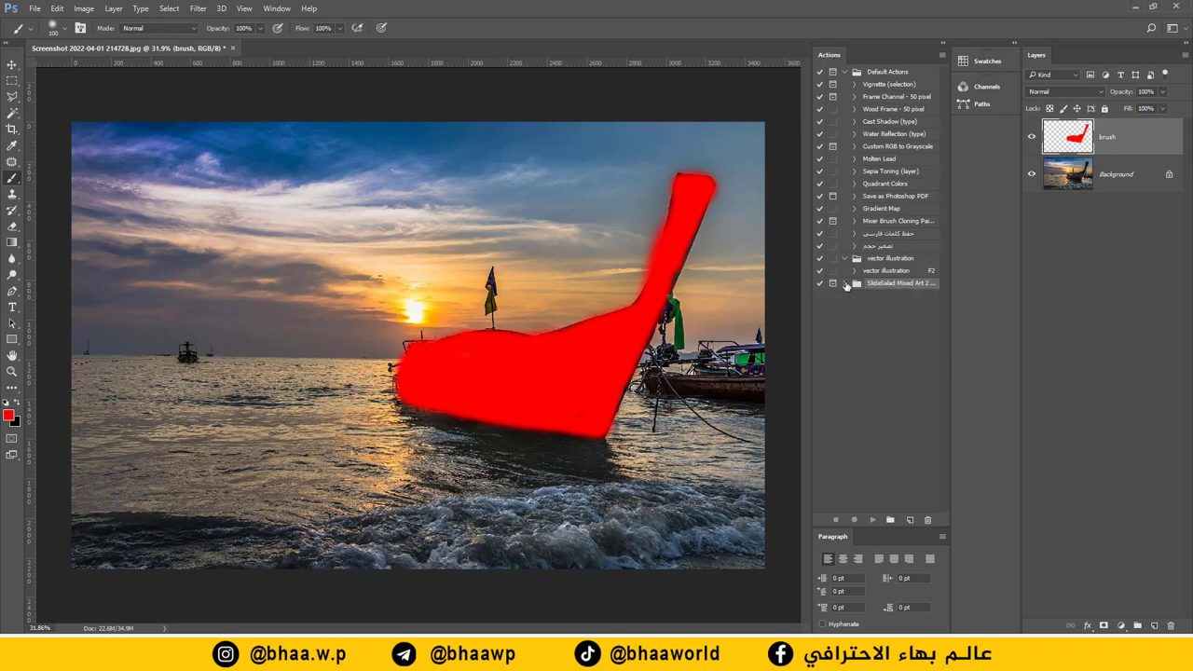
pyautogui.click(845, 285)
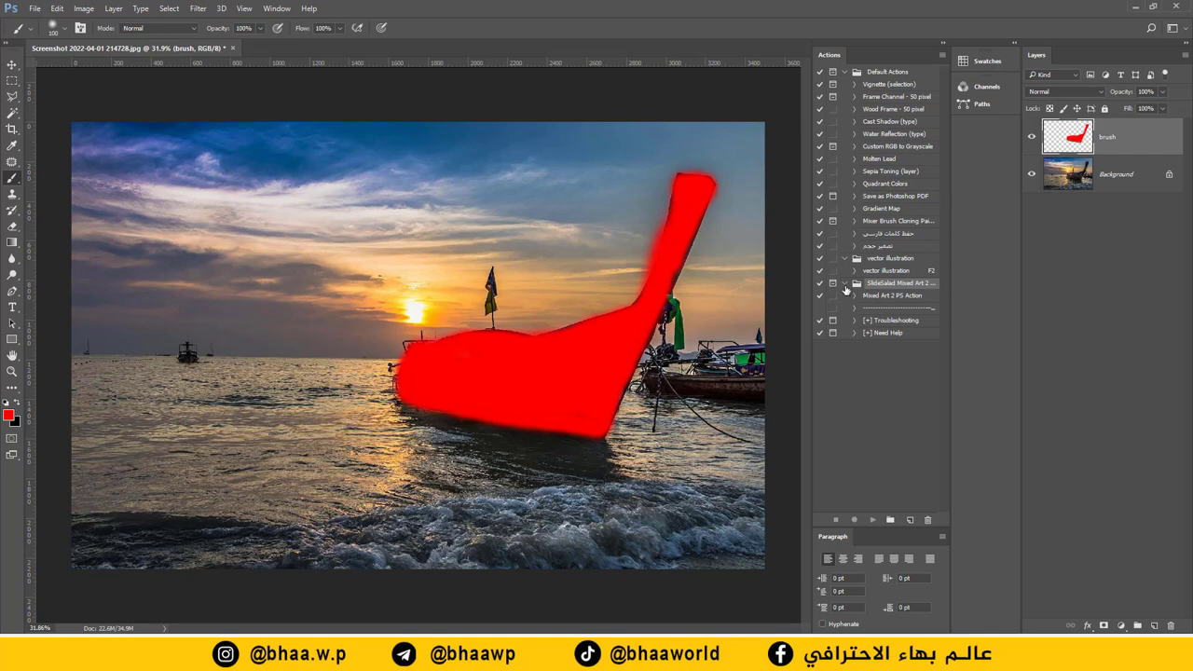
pyautogui.click(882, 298)
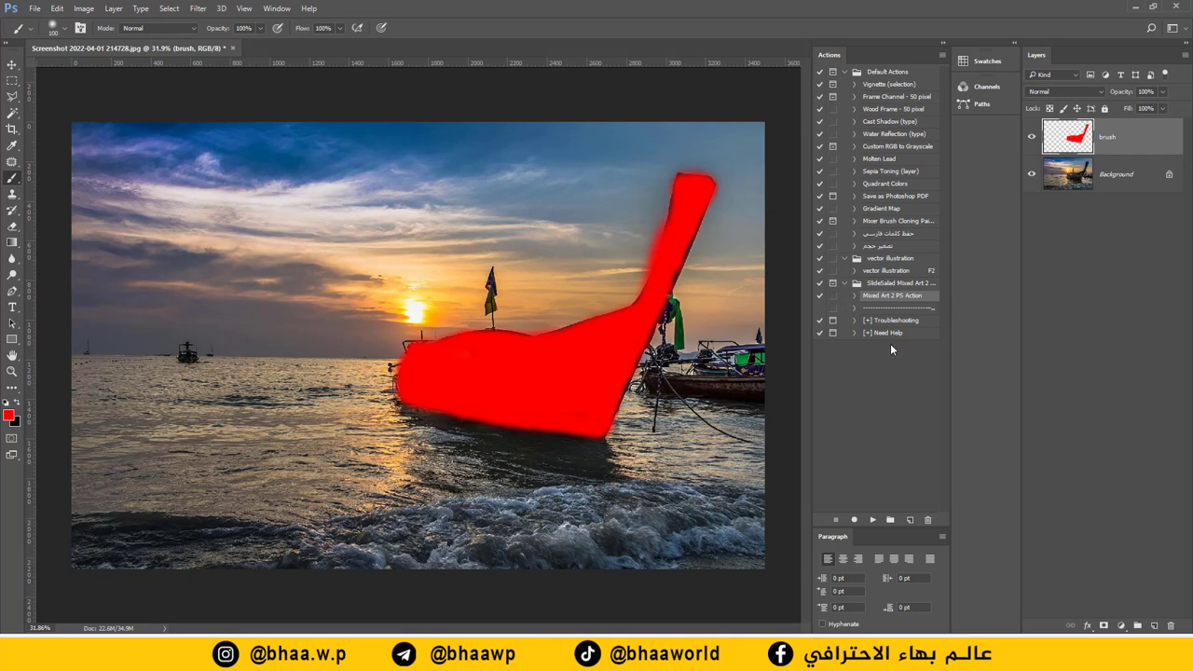
pyautogui.click(871, 520)
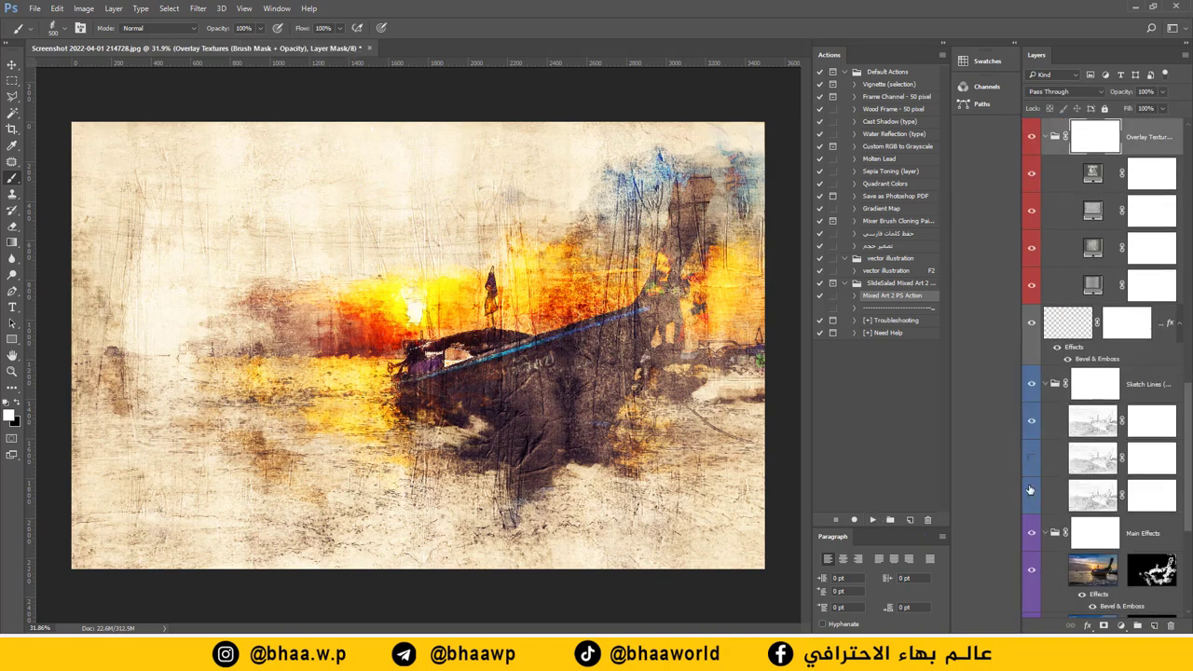
# Compare the artwork with the original boat photo by temporarily showing only the Background layer.
pyautogui.scroll(-5, 1054, 508)
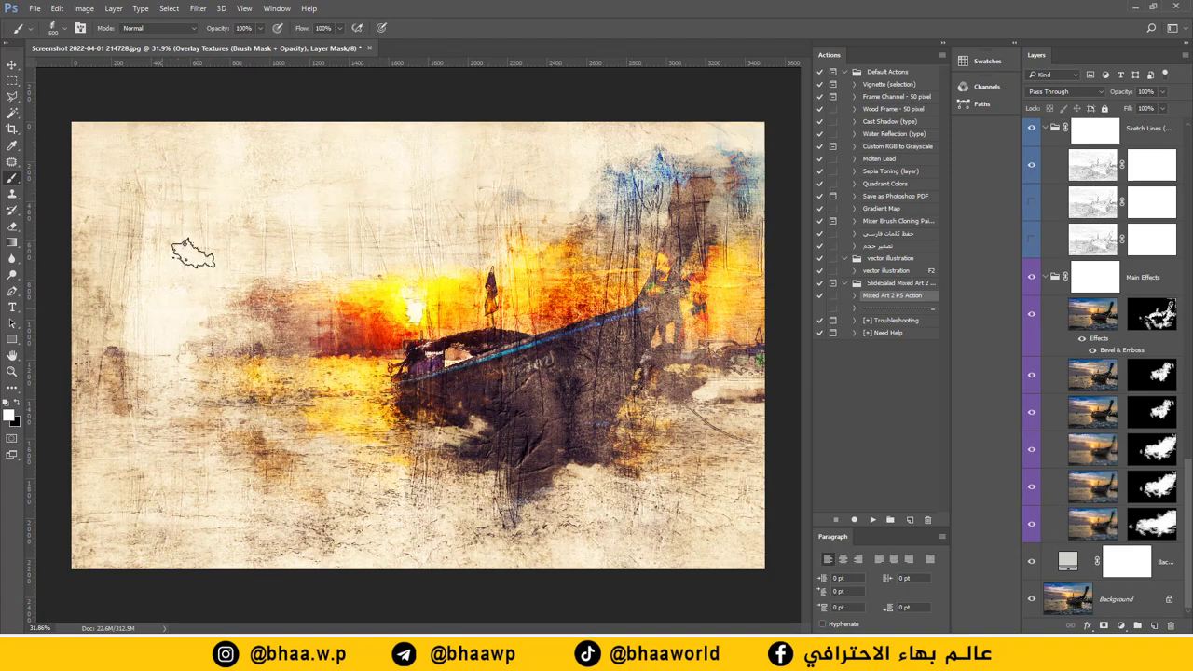
pyautogui.keyDown('alt'); pyautogui.click(1030, 604); pyautogui.keyUp('alt')
pyautogui.keyDown('alt'); pyautogui.click(1030, 604); pyautogui.keyUp('alt')
# Open the umbrella photo Screenshot 2022-04-01 215217.jpg and resize it to a width of 3500 pixels.
pyautogui.click(35, 9)
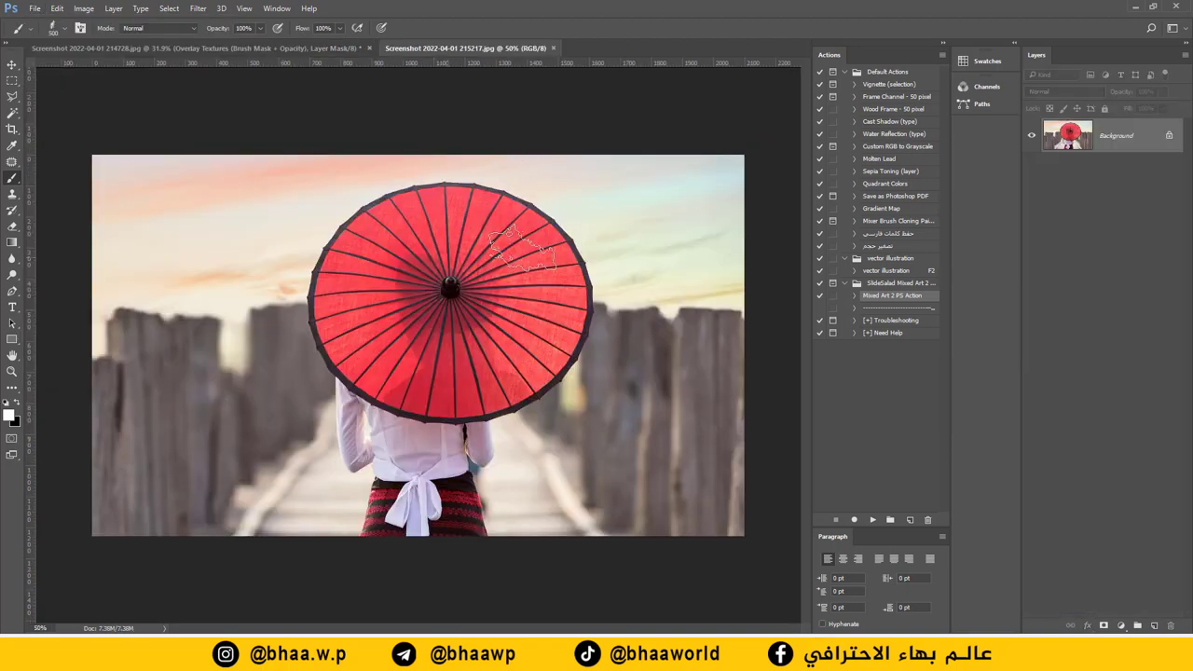
pyautogui.click(82, 9)
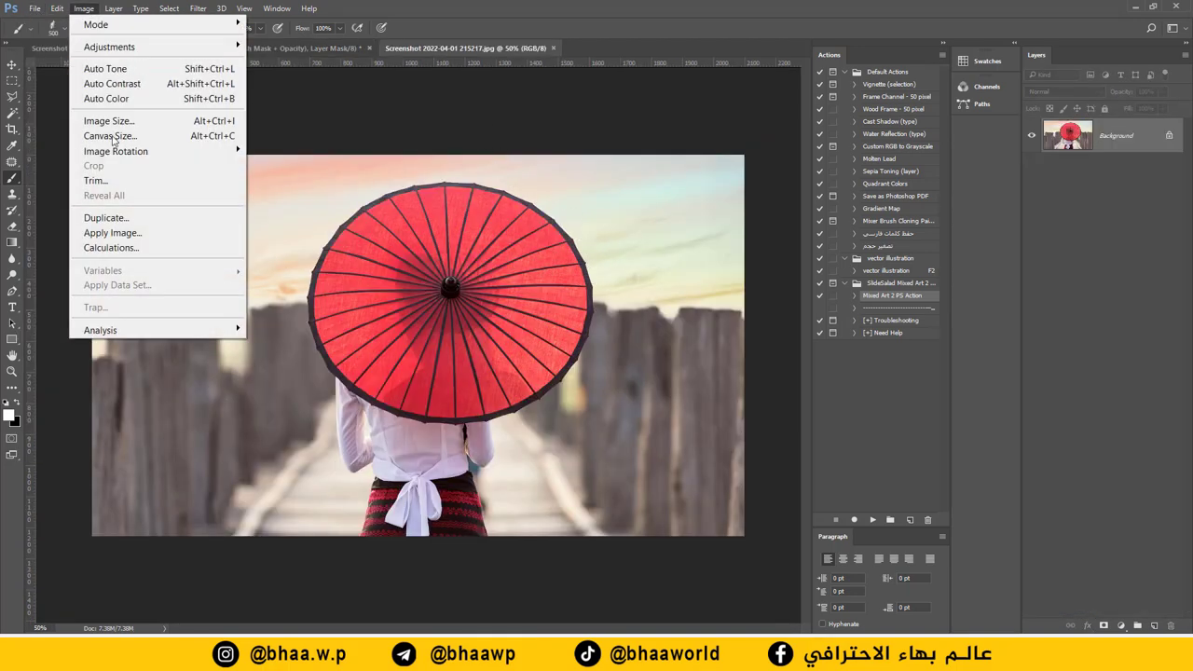
pyautogui.click(125, 121)
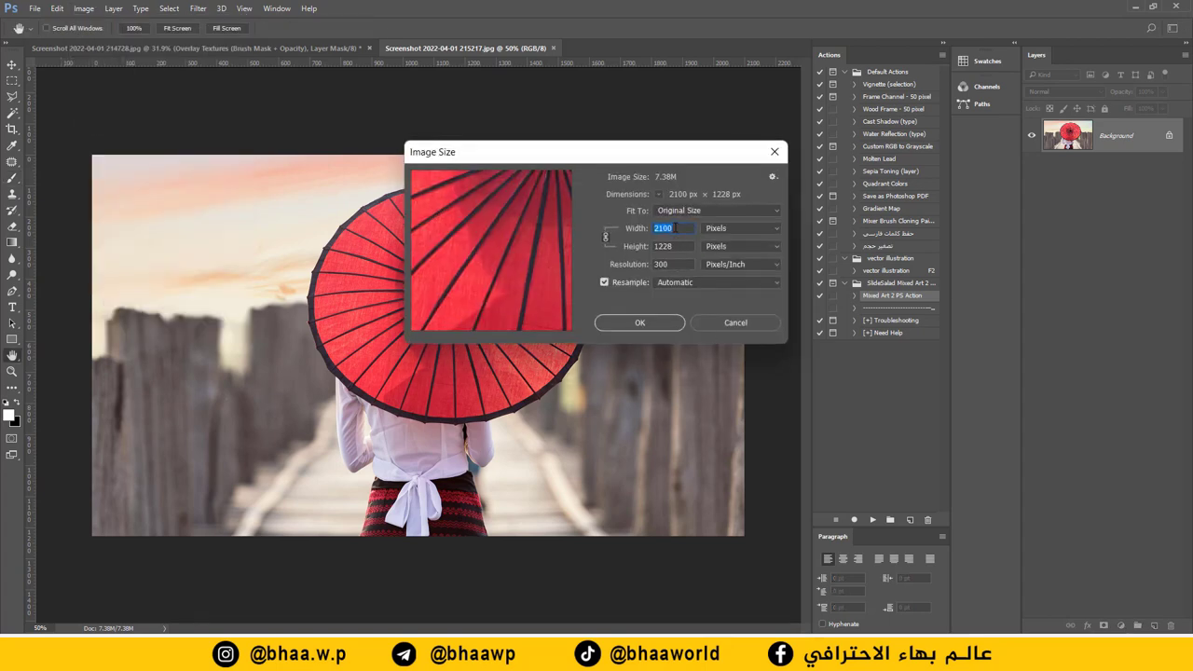
pyautogui.write('3500')
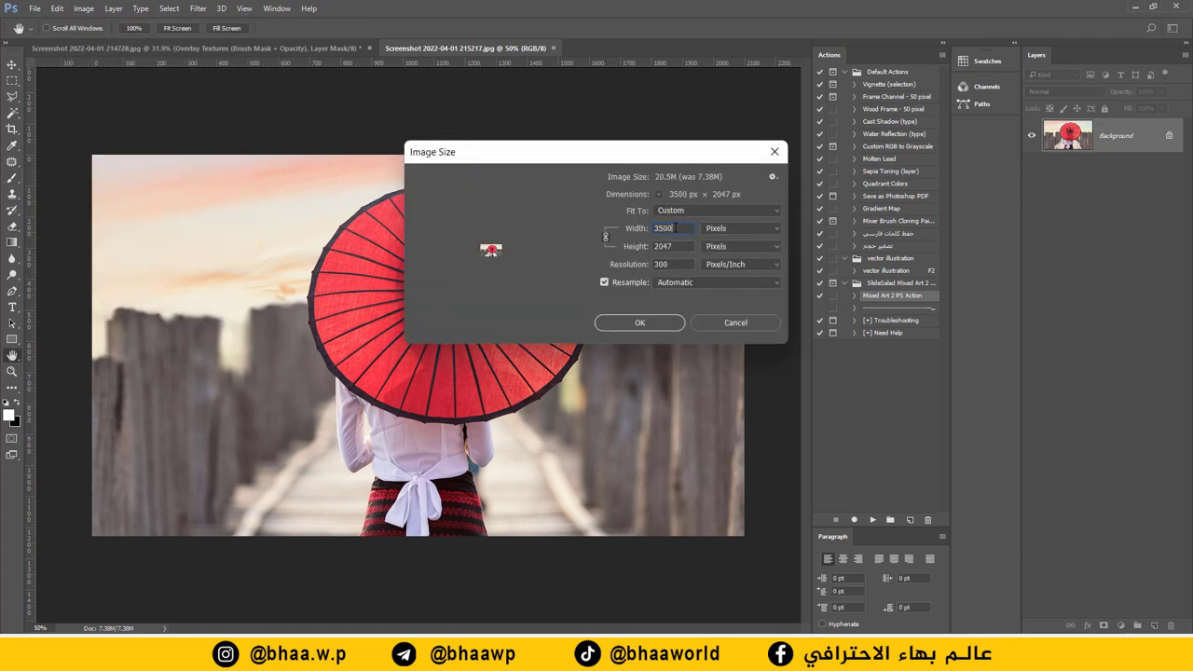
pyautogui.click(640, 322)
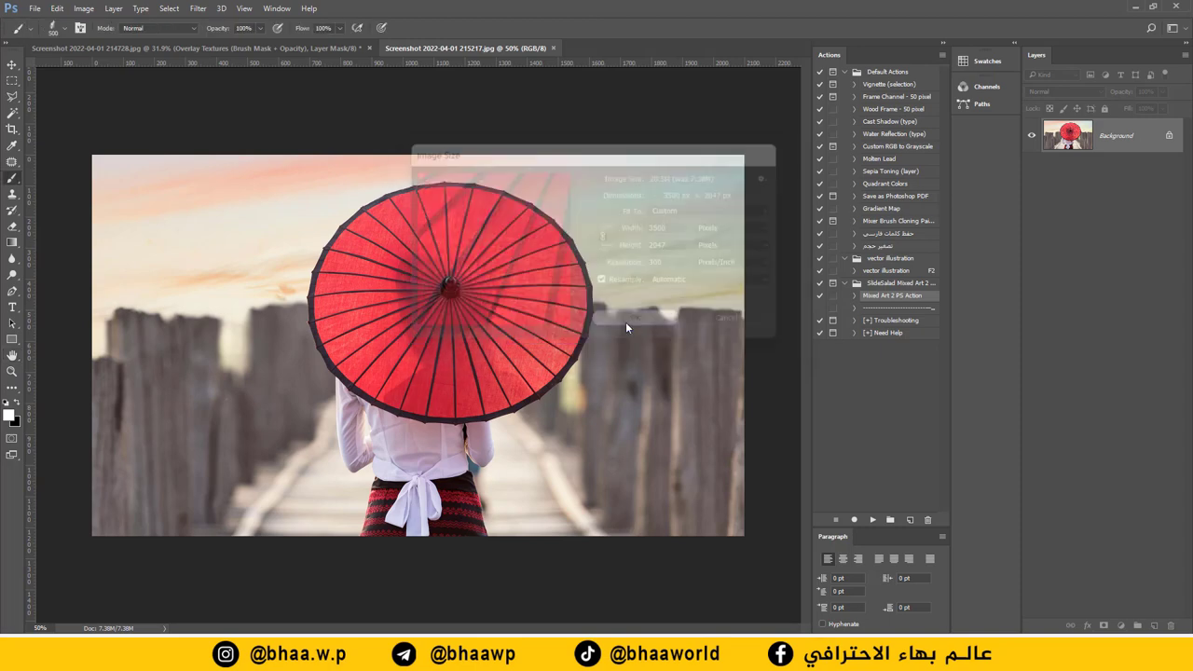
pyautogui.press('b')
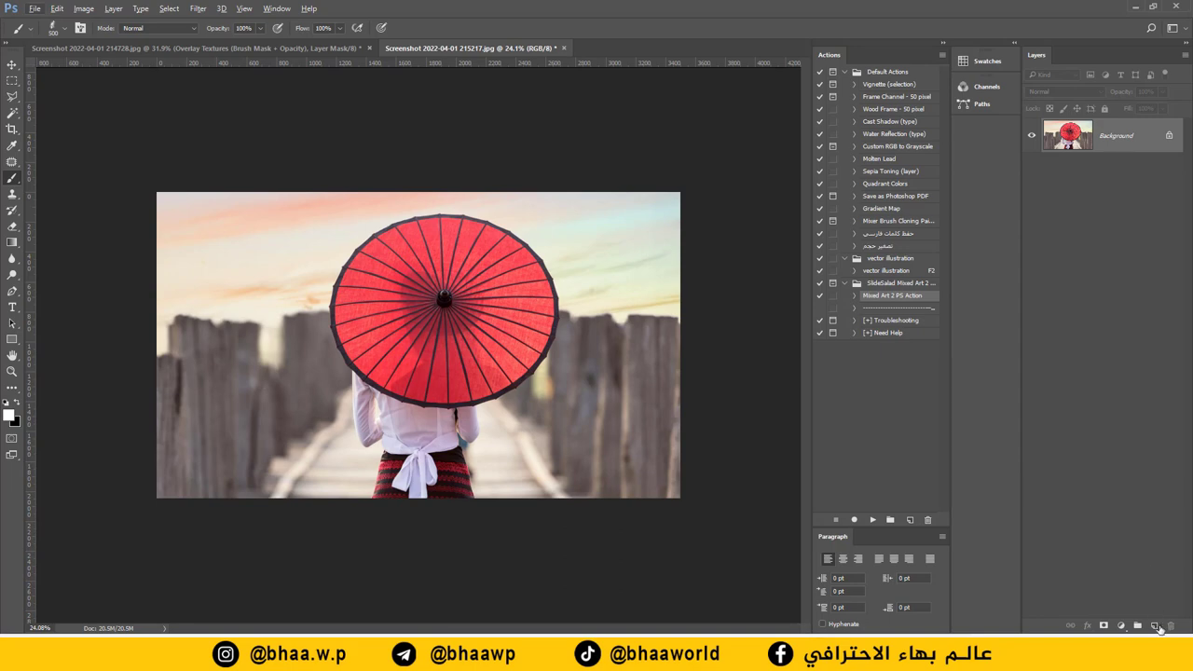
# Add a new layer above the umbrella photo's Background and name it "brush".
pyautogui.click(1156, 627)
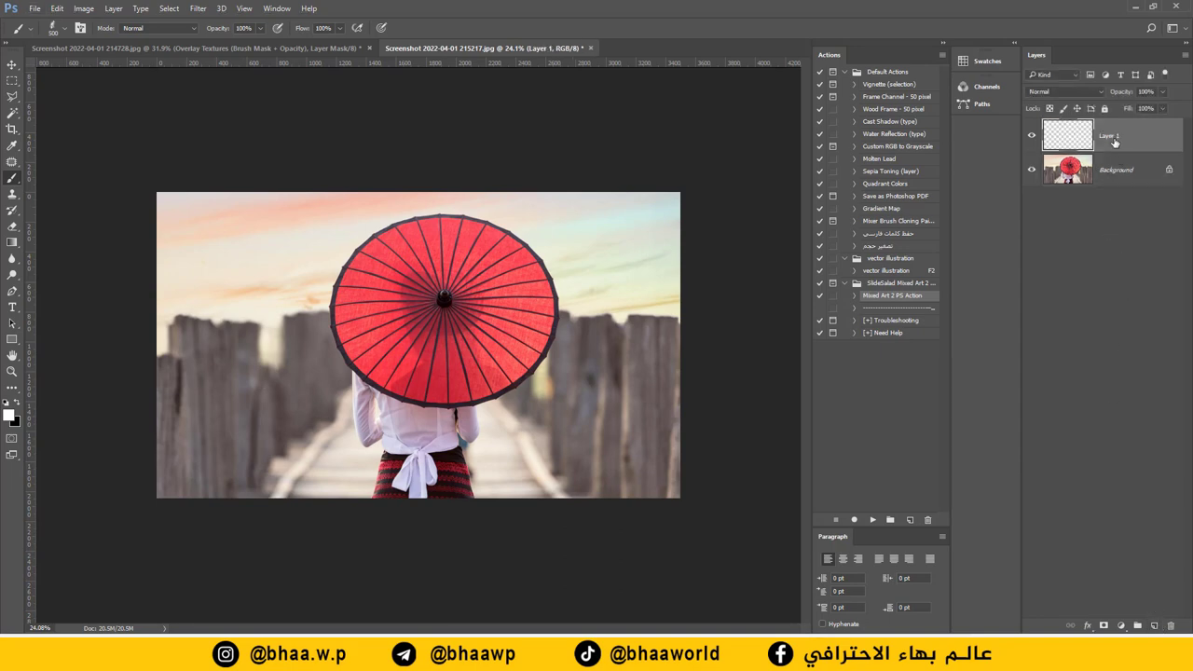
pyautogui.doubleClick(1108, 136)
pyautogui.press('Return')
# Set the foreground colour to red fd0000 and choose a soft round brush with 0% hardness.
pyautogui.click(9, 414)
pyautogui.click(942, 341)
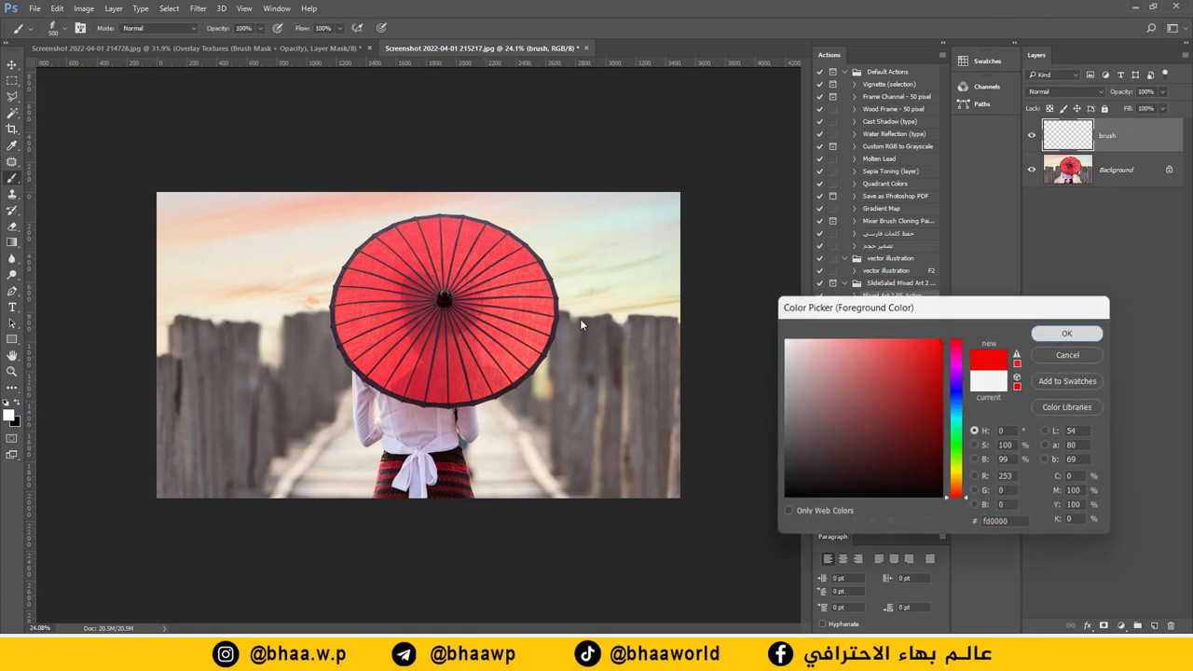
pyautogui.press('Return')
pyautogui.rightClick(464, 300)
pyautogui.click(481, 380)
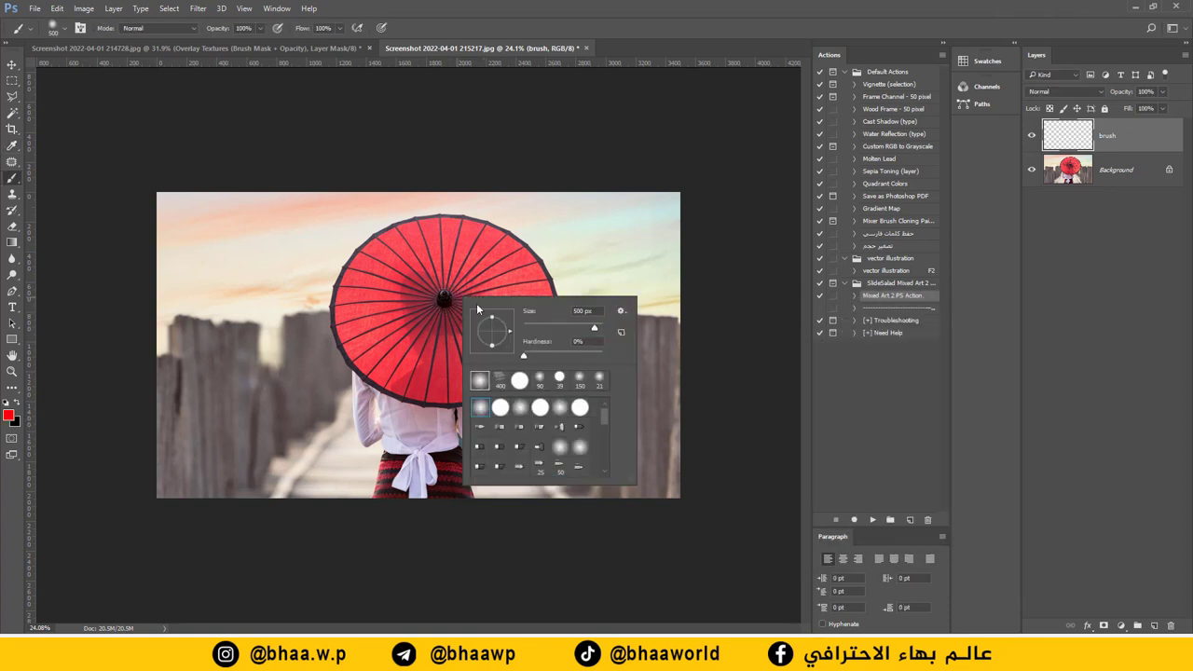
# Paint the umbrella and the woman's body red on the brush layer, reducing the brush to 175 px for the edges.
pyautogui.moveTo(433, 275)
pyautogui.mouseDown()
pyautogui.moveTo(488, 264)
pyautogui.moveTo(424, 252)
pyautogui.moveTo(367, 291)
pyautogui.moveTo(379, 338)
pyautogui.moveTo(364, 317)
pyautogui.moveTo(495, 359)
pyautogui.moveTo(438, 276)
pyautogui.mouseUp()
pyautogui.press('[')
pyautogui.press('[')
pyautogui.press('[')
pyautogui.press('[')
pyautogui.moveTo(537, 285)
pyautogui.mouseDown()
pyautogui.moveTo(378, 369)
pyautogui.moveTo(517, 259)
pyautogui.moveTo(371, 438)
pyautogui.moveTo(393, 406)
pyautogui.moveTo(429, 470)
pyautogui.moveTo(378, 475)
pyautogui.mouseUp()
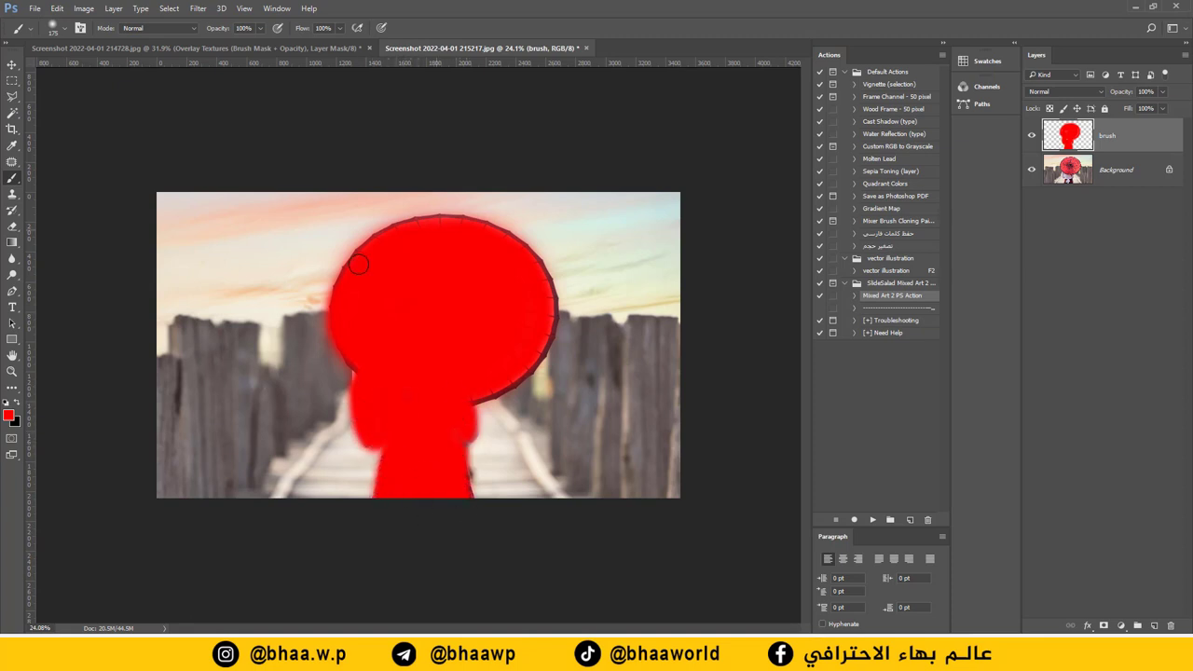
# Check the Brush tool's flow and opacity settings.
pyautogui.click(341, 28)
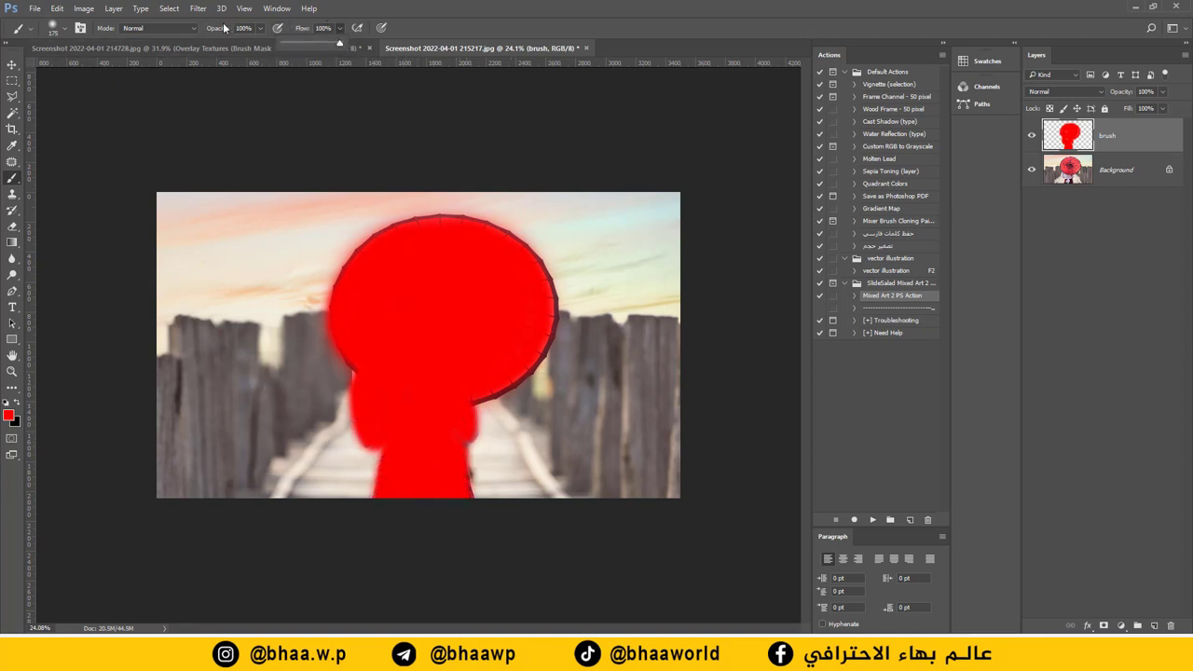
pyautogui.click(260, 29)
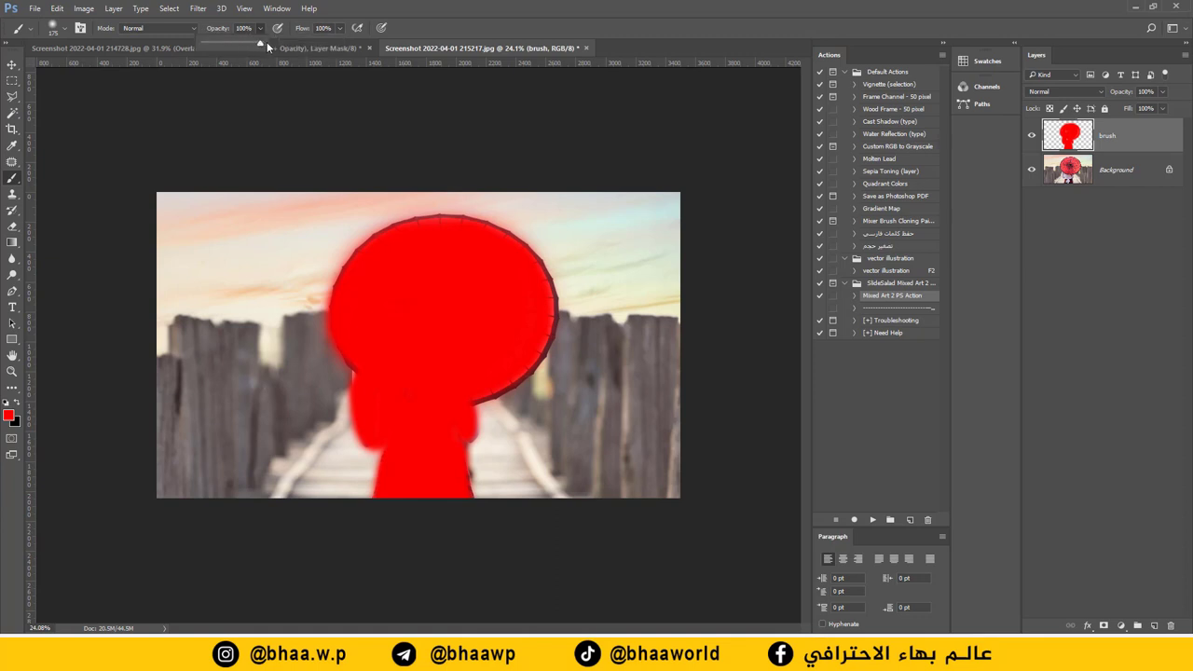
pyautogui.click(267, 41)
# Play the Mixed Art 2 PS Action on the umbrella photo.
pyautogui.click(844, 283)
pyautogui.click(844, 283)
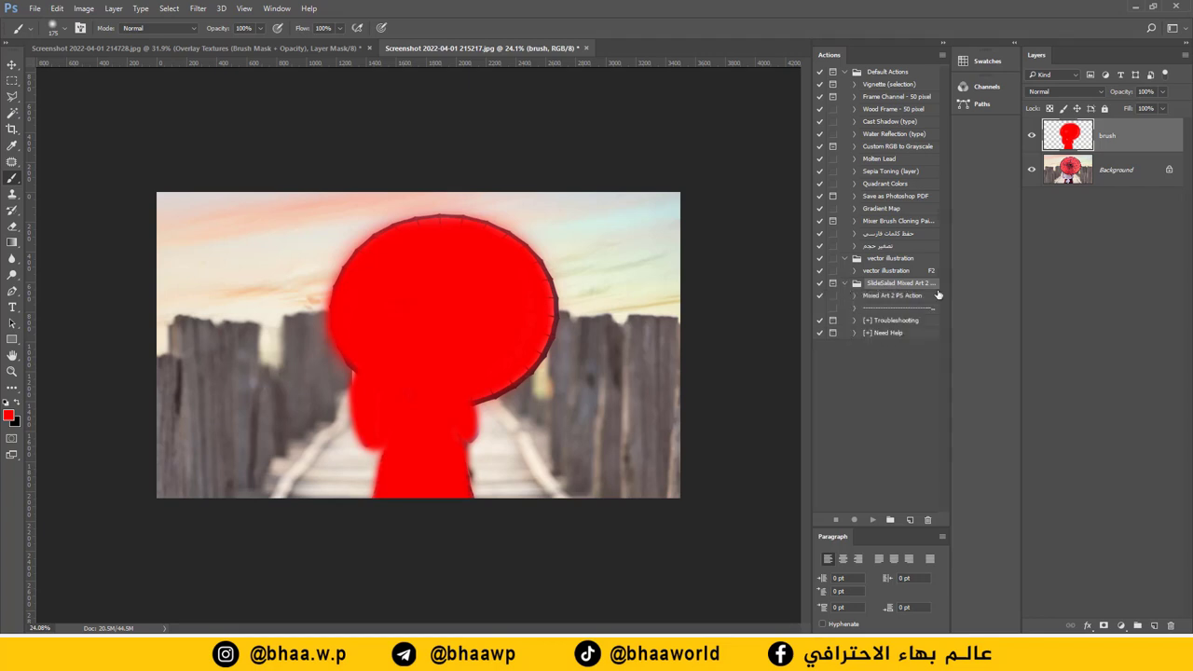
pyautogui.click(892, 297)
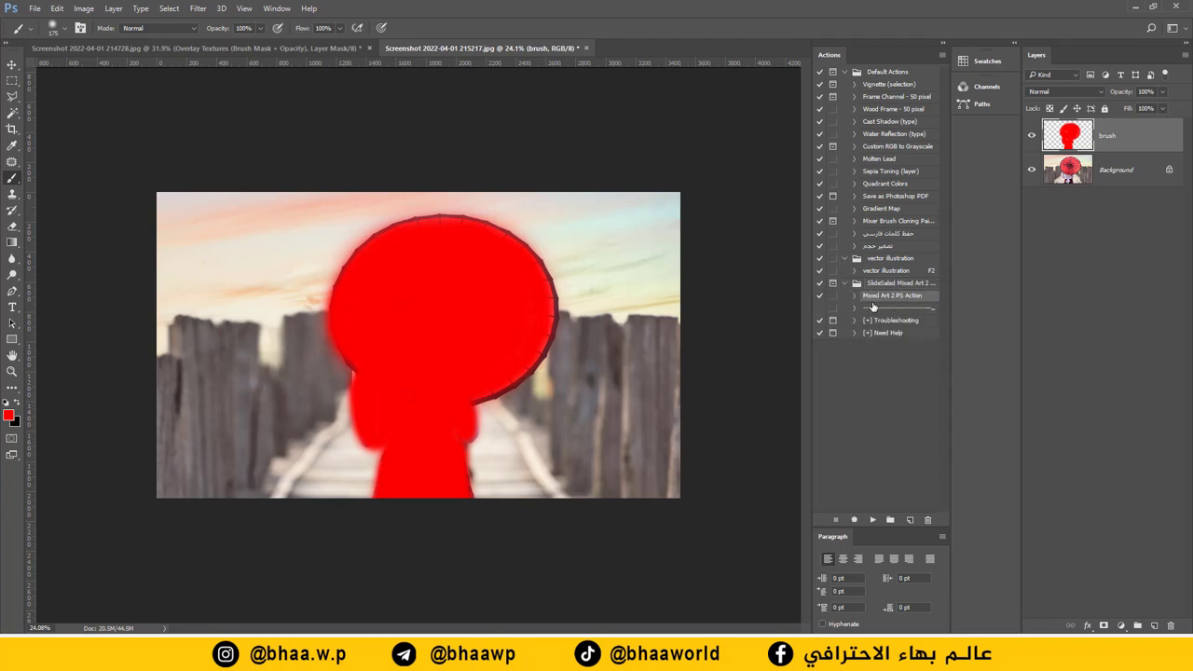
pyautogui.click(871, 520)
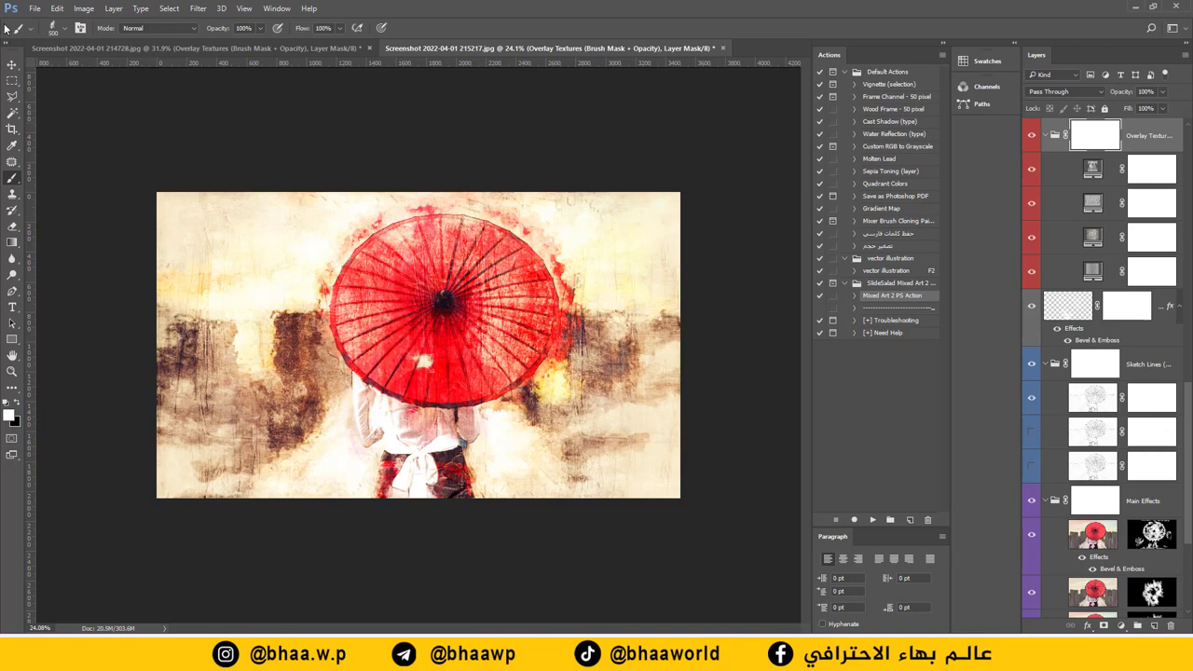
# Open the dog photo pexels-pixabay-220938.jpg and resize it to 300 pixels/inch with a height of 3500 pixels.
pyautogui.click(31, 10)
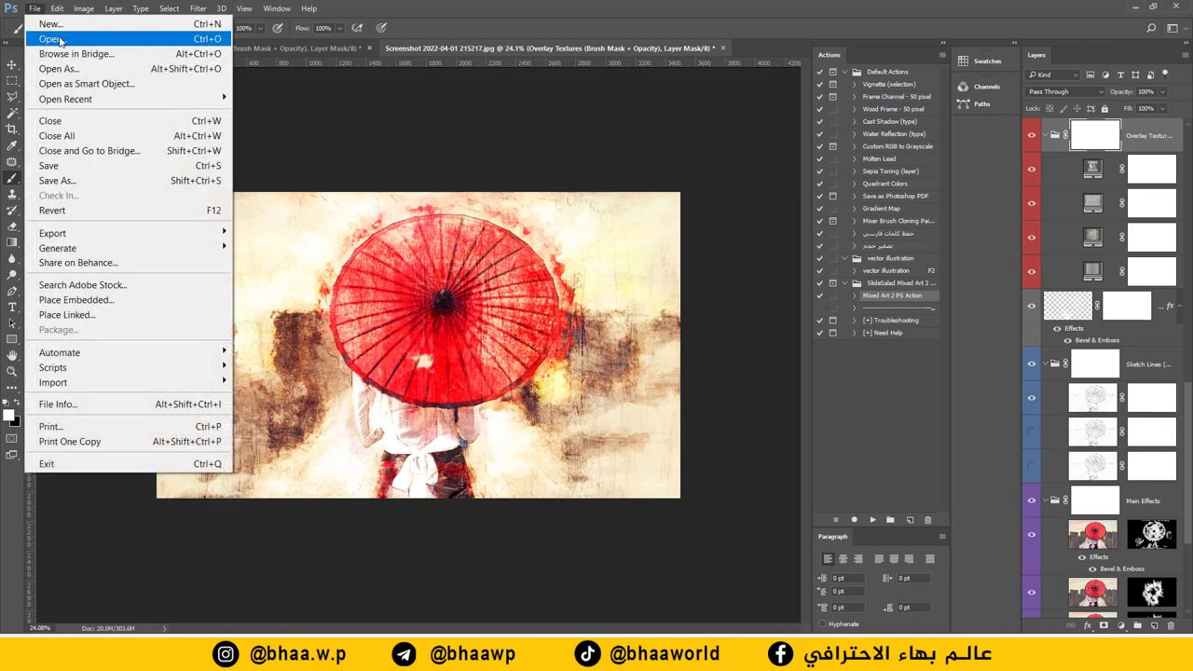
pyautogui.click(59, 39)
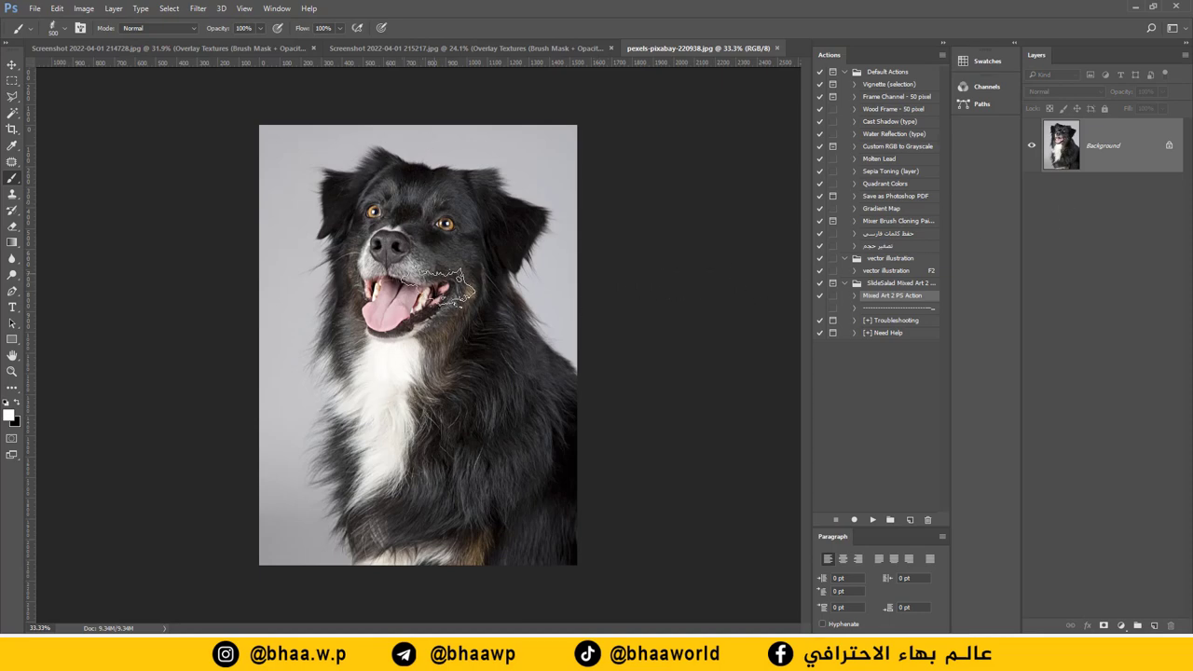
pyautogui.click(83, 9)
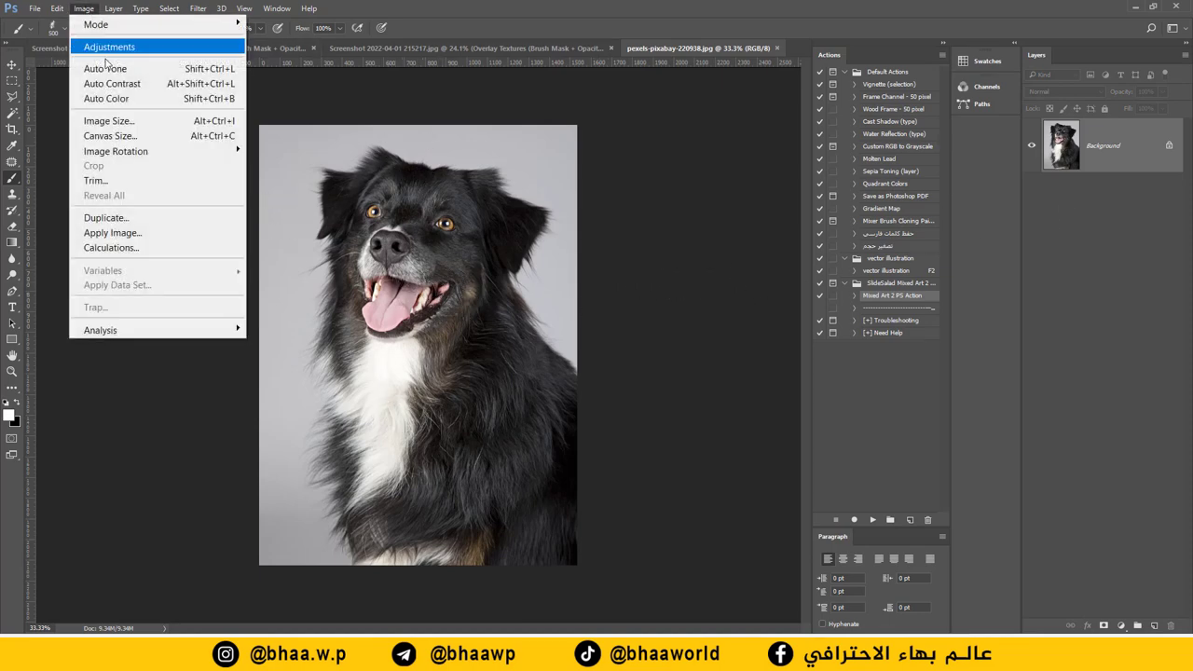
pyautogui.click(135, 120)
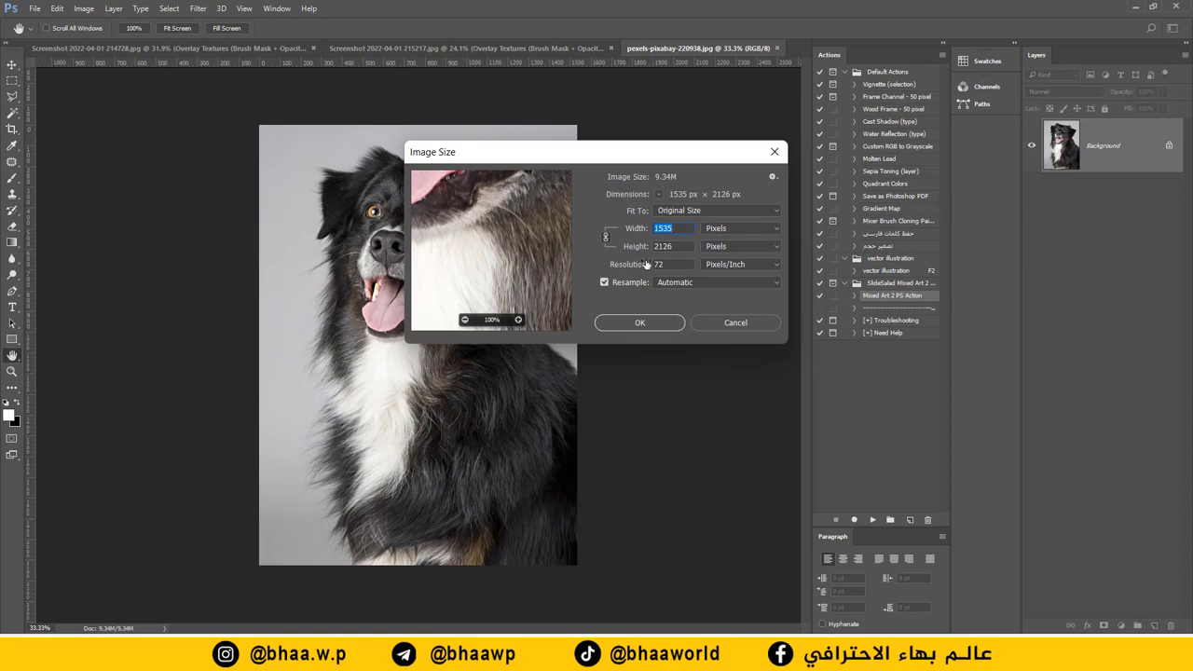
pyautogui.click(666, 264)
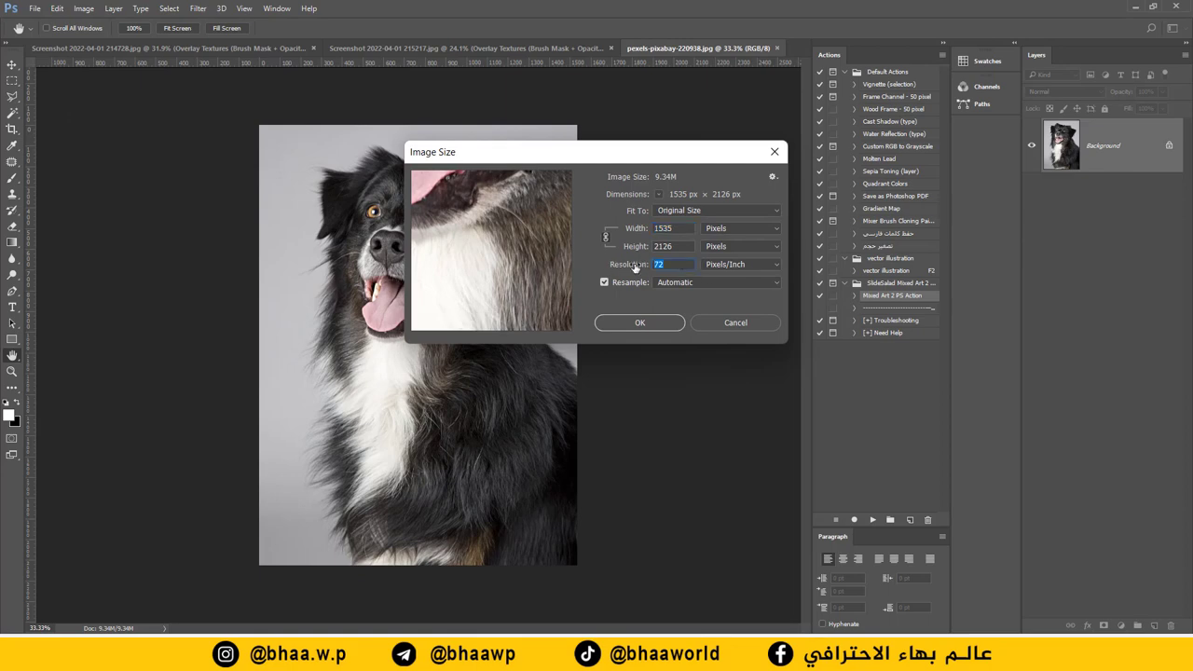
pyautogui.write('300')
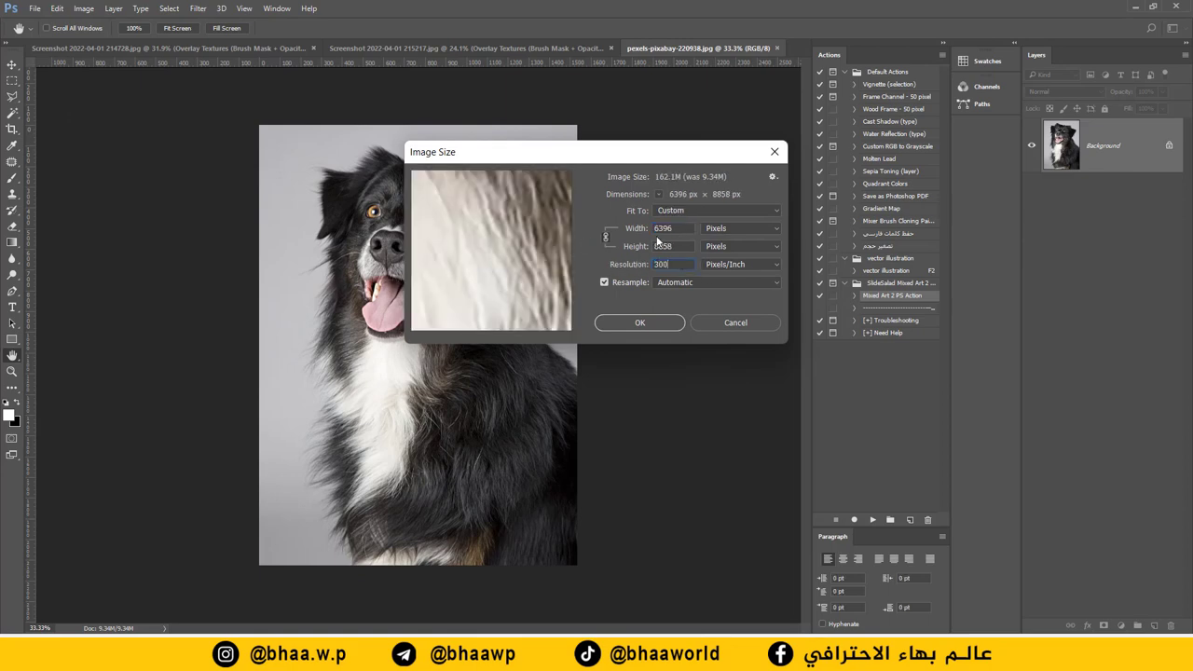
pyautogui.hotkey('ctrl', 'a')
pyautogui.write('3500')
pyautogui.moveTo(518, 323)
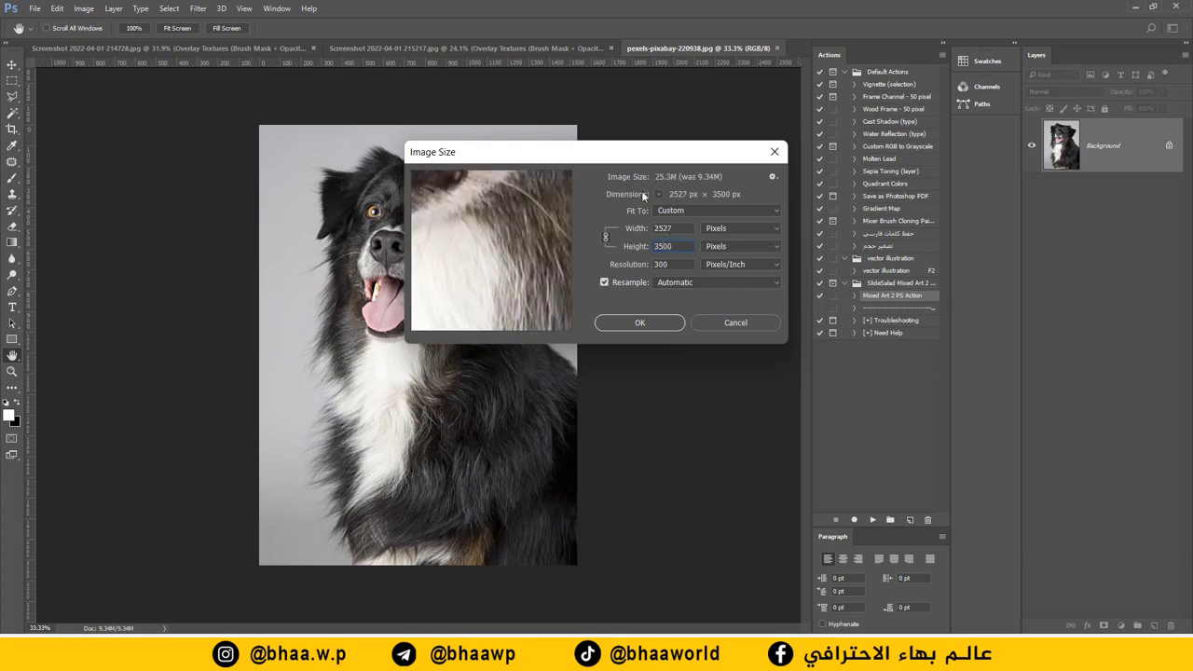
pyautogui.click(638, 323)
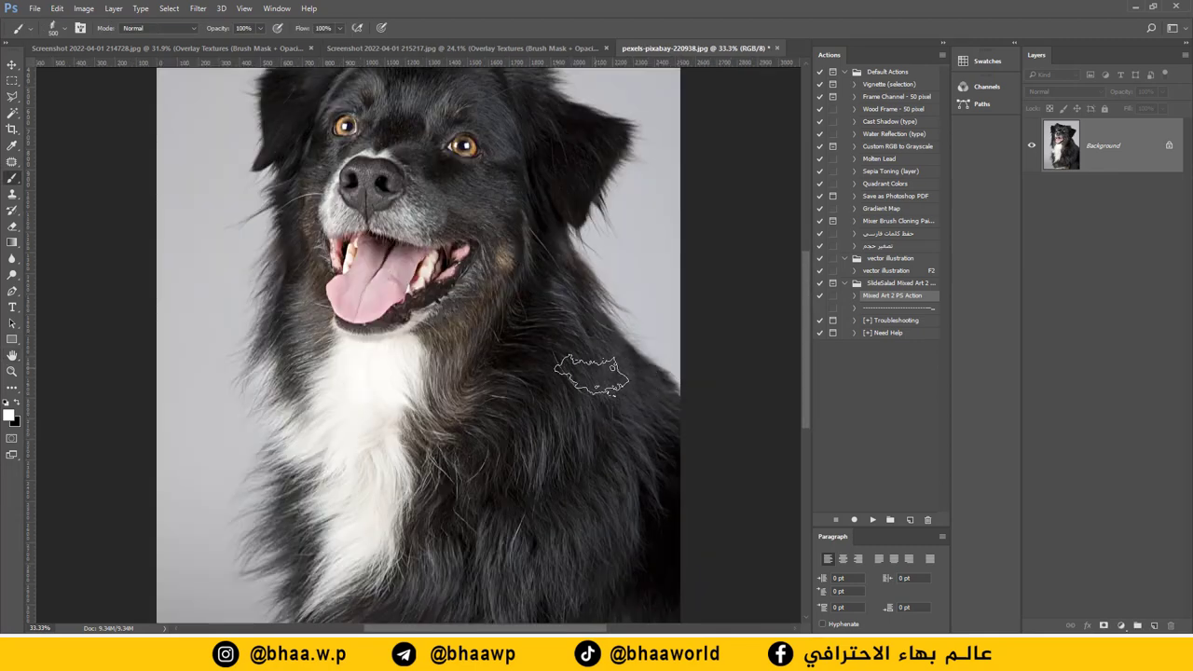
pyautogui.hotkey('ctrl', '0')
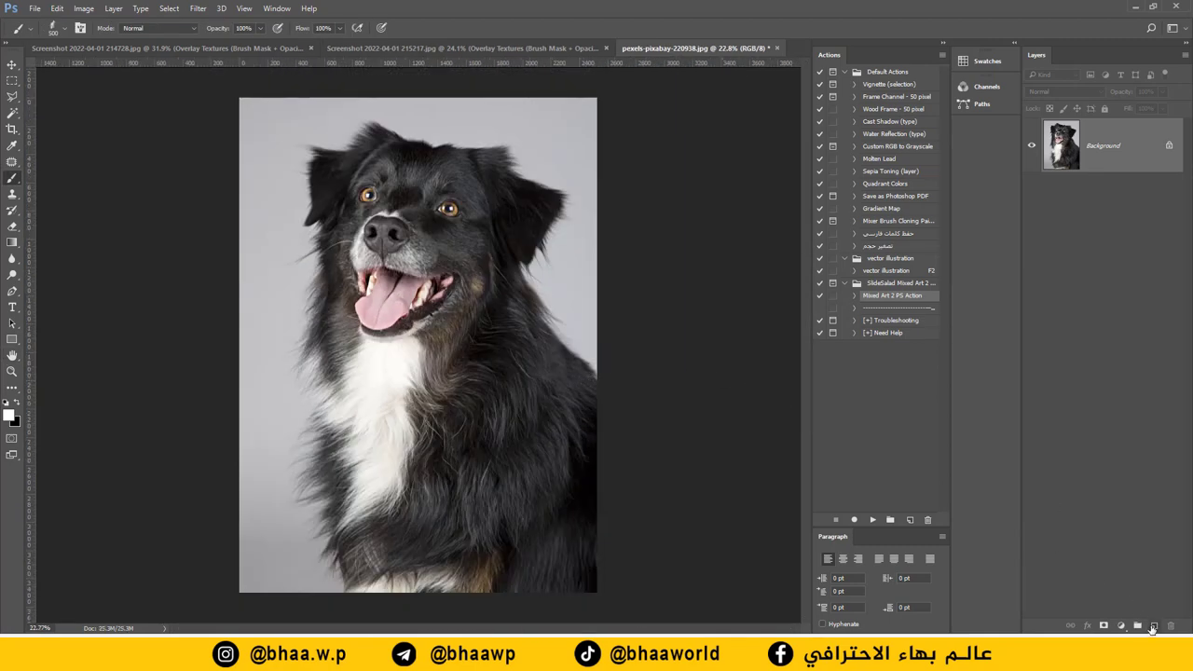
# Add a new layer above the dog photo's Background and name it "brush".
pyautogui.click(1153, 627)
pyautogui.doubleClick(1096, 146)
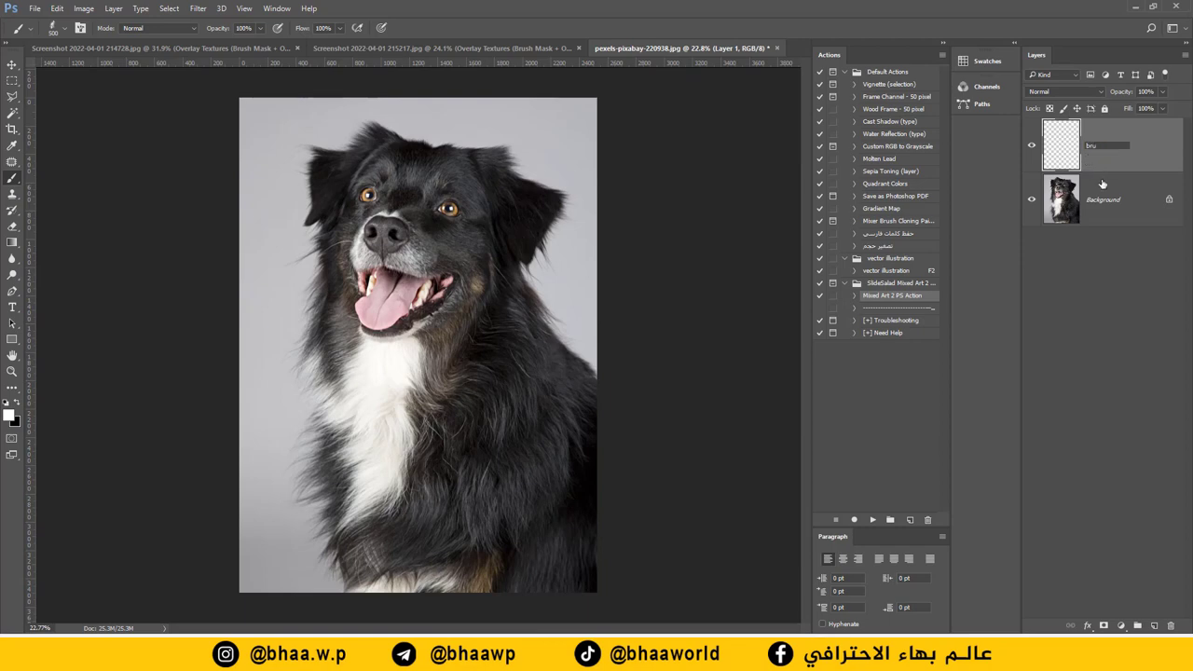
pyautogui.press('Return')
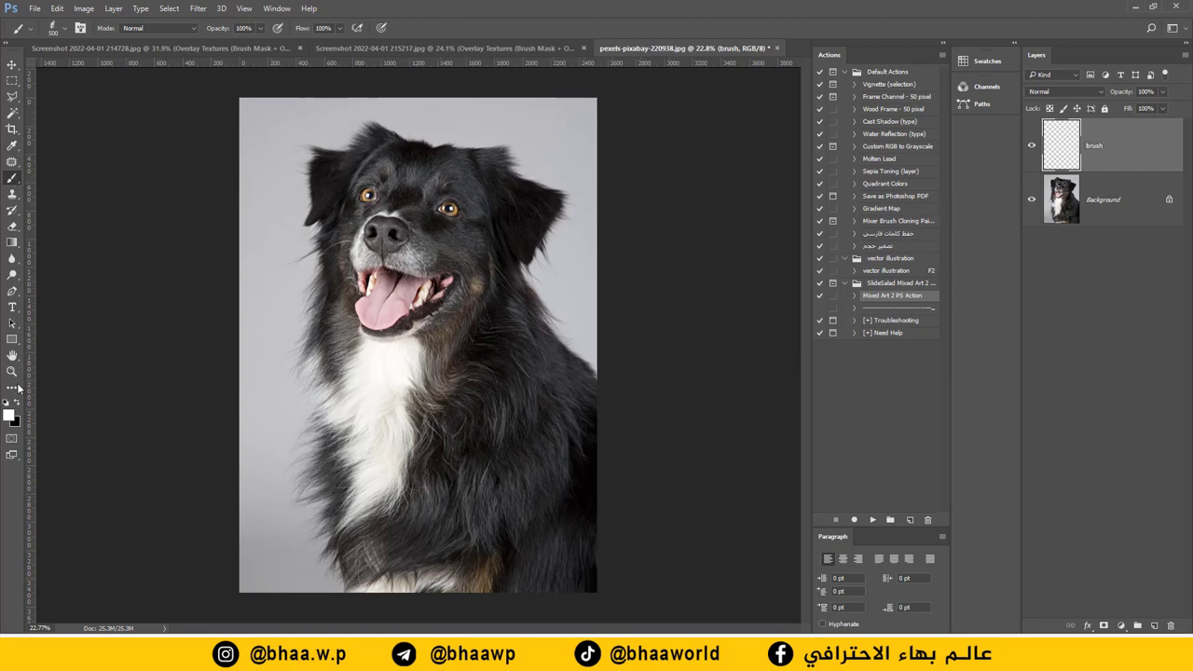
# Set the foreground color to ff0000 and choose a soft round brush at 500 px with 0% hardness.
pyautogui.click(10, 417)
pyautogui.write('ff0000')
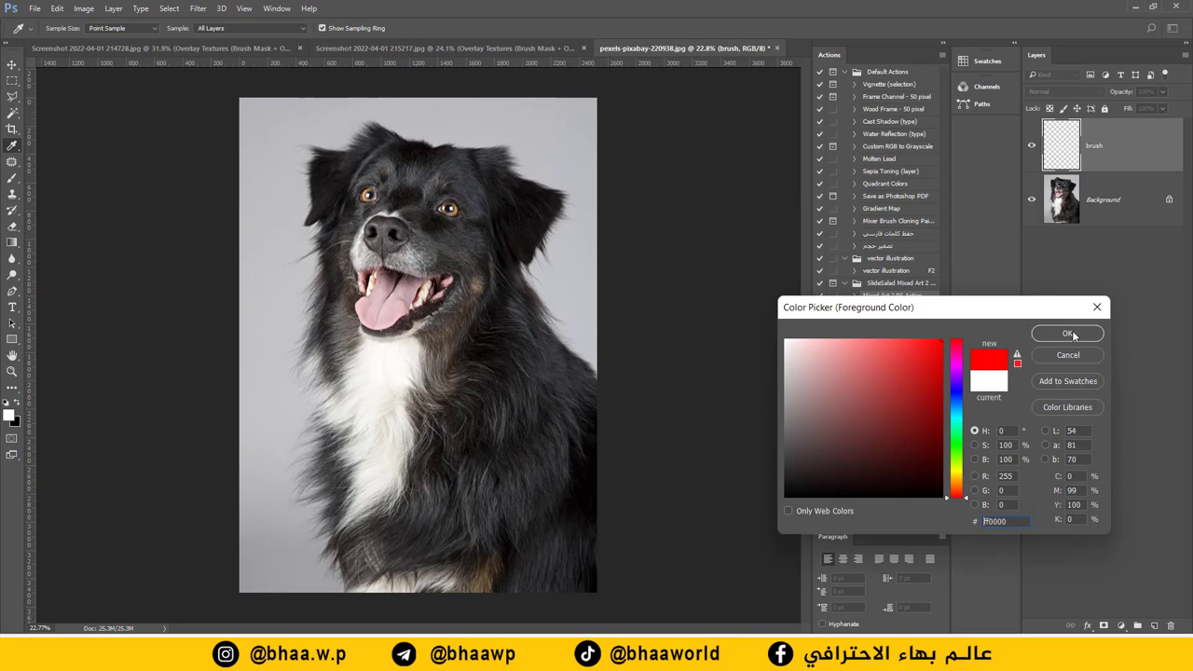
pyautogui.click(1067, 333)
pyautogui.press('b')
pyautogui.rightClick(488, 282)
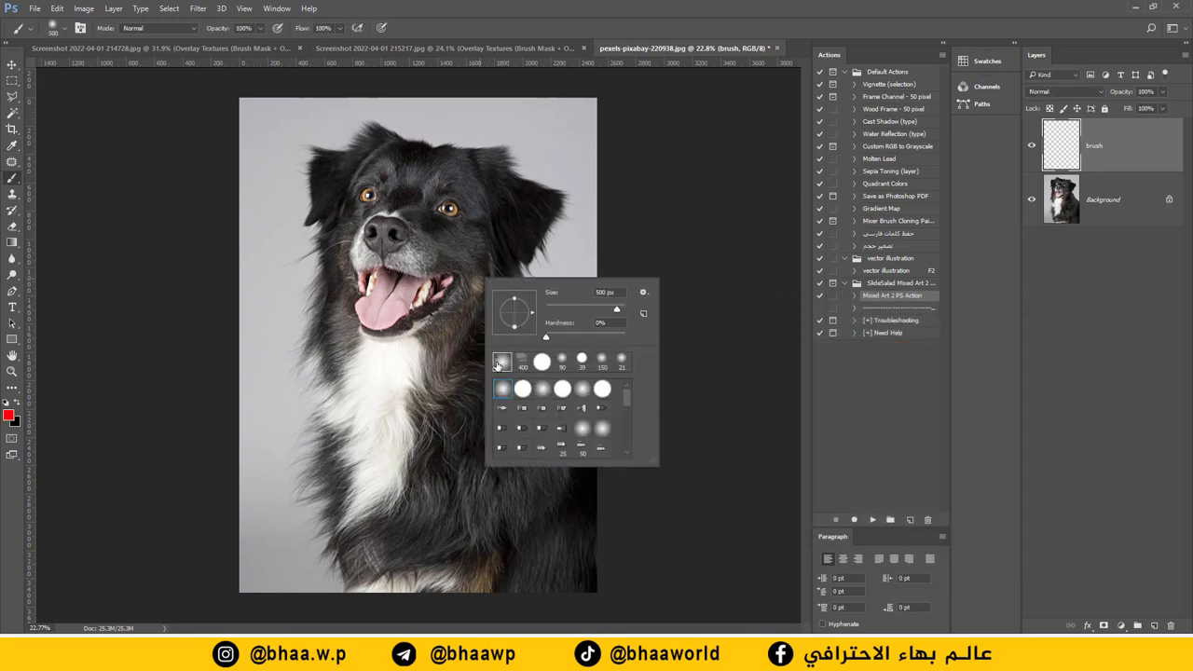
pyautogui.click(502, 162)
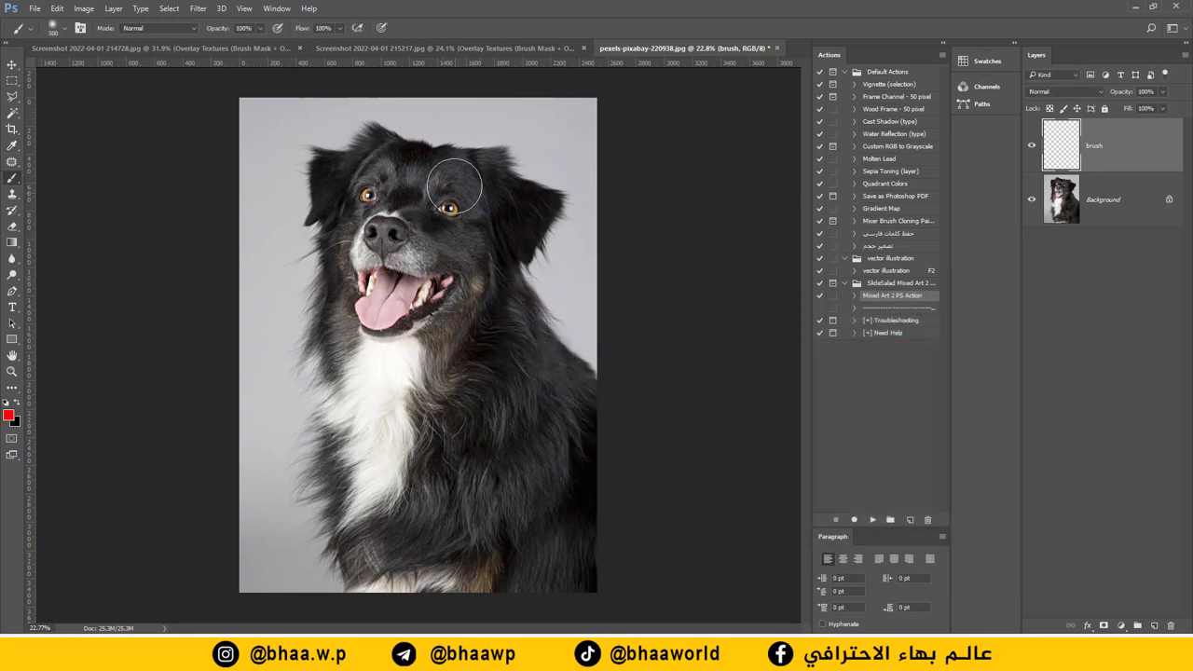
# Paint red over the dog's entire head and body on the "brush" layer, reducing the brush size to 200 px.
pyautogui.moveTo(454, 185)
pyautogui.mouseDown()
pyautogui.moveTo(438, 191)
pyautogui.moveTo(382, 396)
pyautogui.moveTo(391, 434)
pyautogui.mouseUp()
pyautogui.moveTo(435, 268)
pyautogui.mouseDown()
pyautogui.moveTo(488, 319)
pyautogui.moveTo(539, 425)
pyautogui.moveTo(519, 349)
pyautogui.mouseUp()
pyautogui.moveTo(562, 394)
pyautogui.mouseDown()
pyautogui.moveTo(550, 475)
pyautogui.moveTo(474, 528)
pyautogui.moveTo(415, 482)
pyautogui.moveTo(481, 245)
pyautogui.moveTo(401, 146)
pyautogui.moveTo(388, 152)
pyautogui.moveTo(546, 205)
pyautogui.moveTo(479, 364)
pyautogui.moveTo(473, 538)
pyautogui.moveTo(592, 557)
pyautogui.mouseUp()
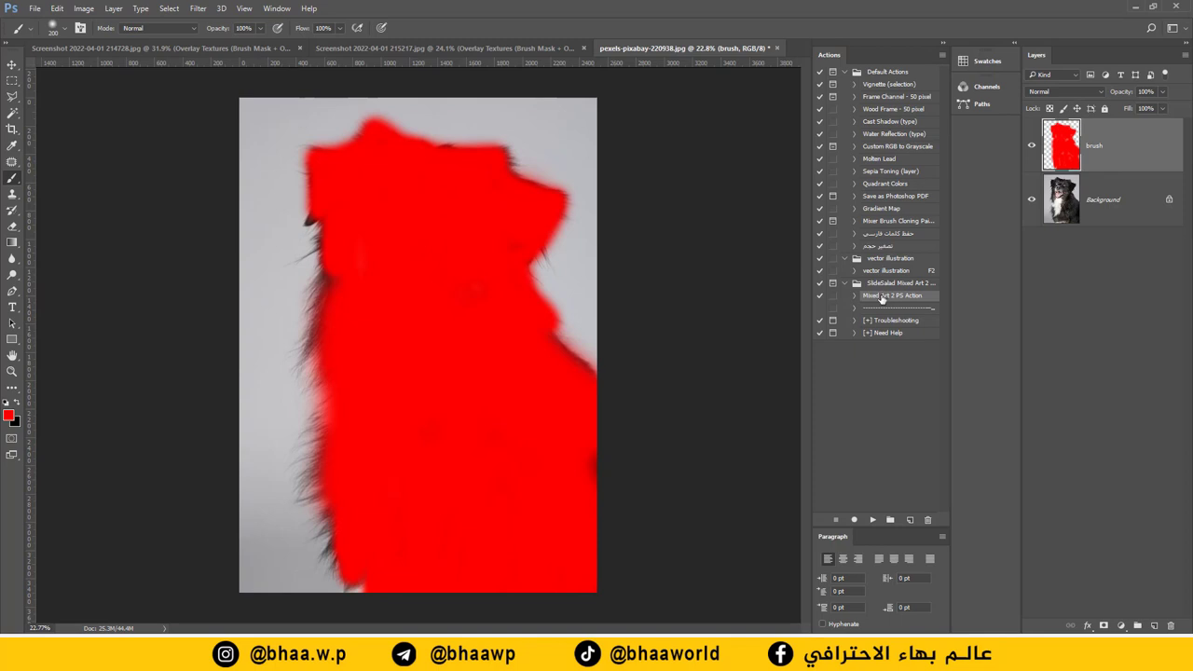
# Play the Mixed Art 2 PS Action from the SlideSalad set on the dog photo.
pyautogui.click(843, 283)
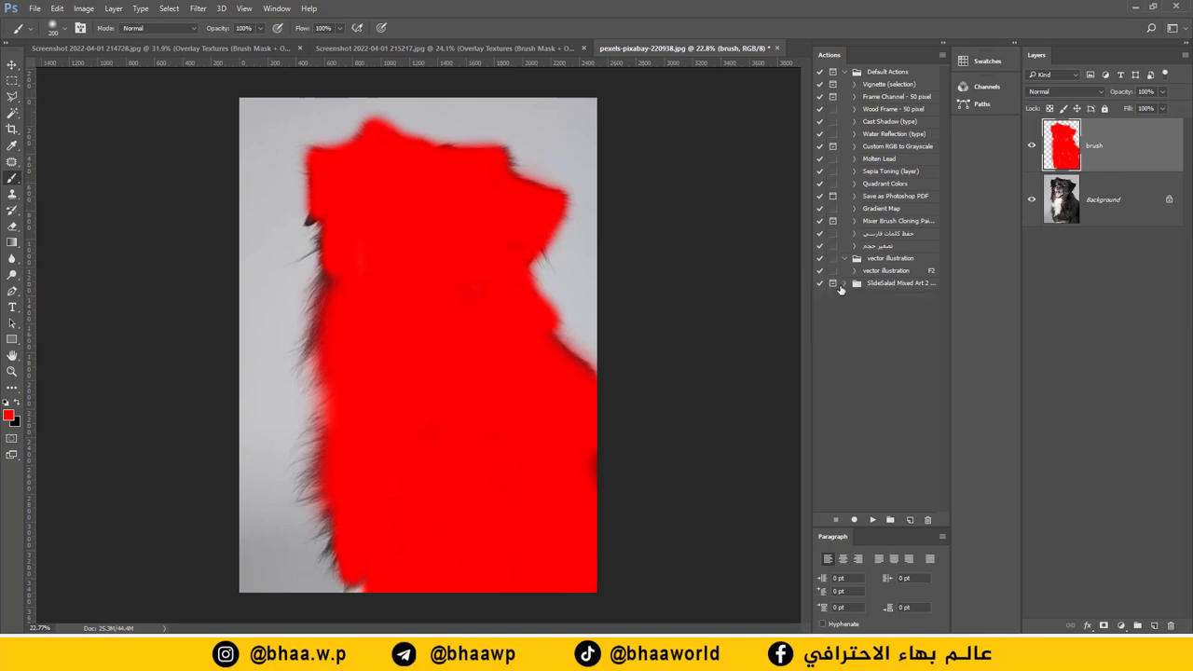
pyautogui.click(843, 283)
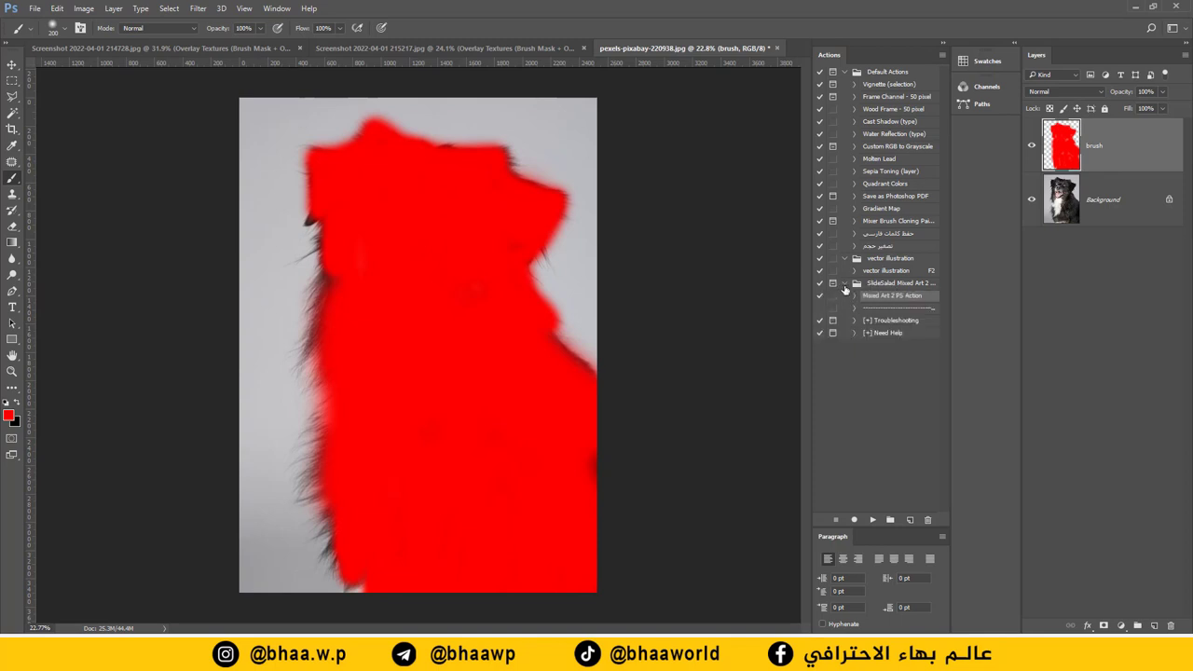
pyautogui.click(872, 520)
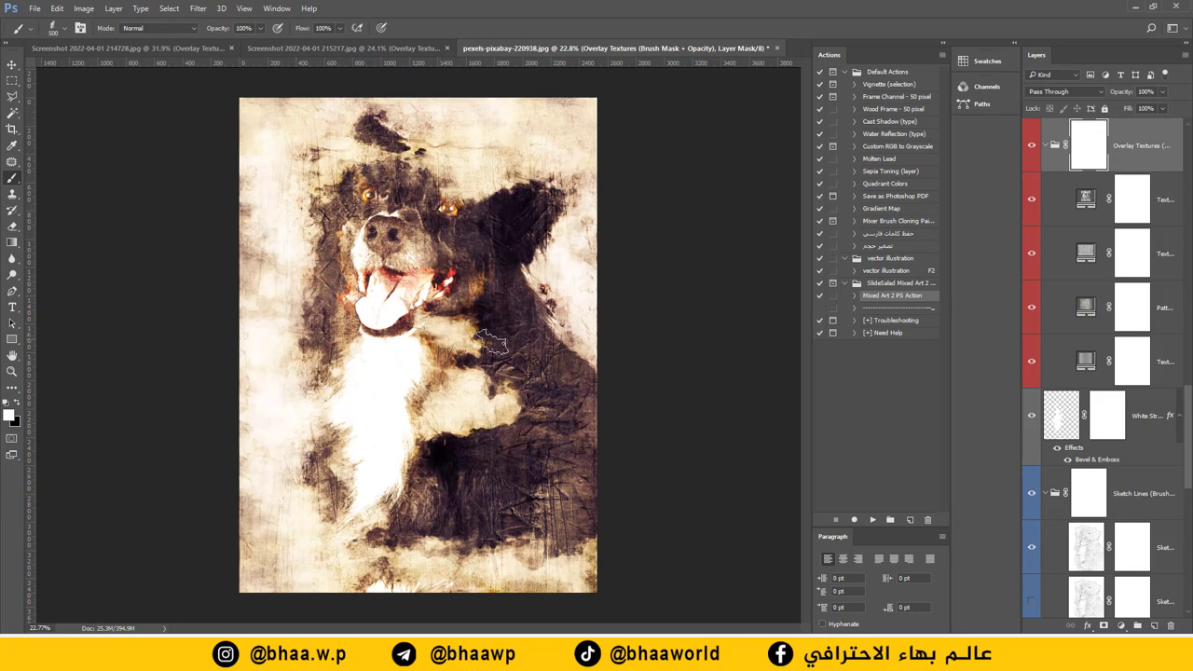
# Review the finished umbrella and boat illustrations in their open documents.
pyautogui.click(371, 48)
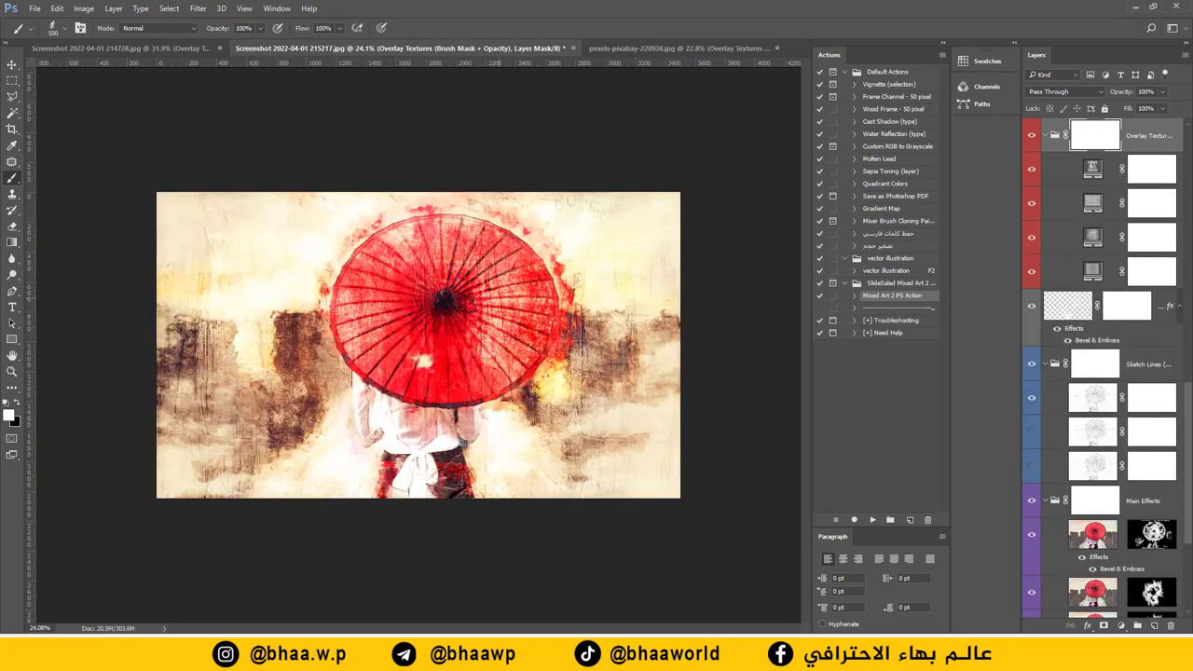
pyautogui.click(181, 51)
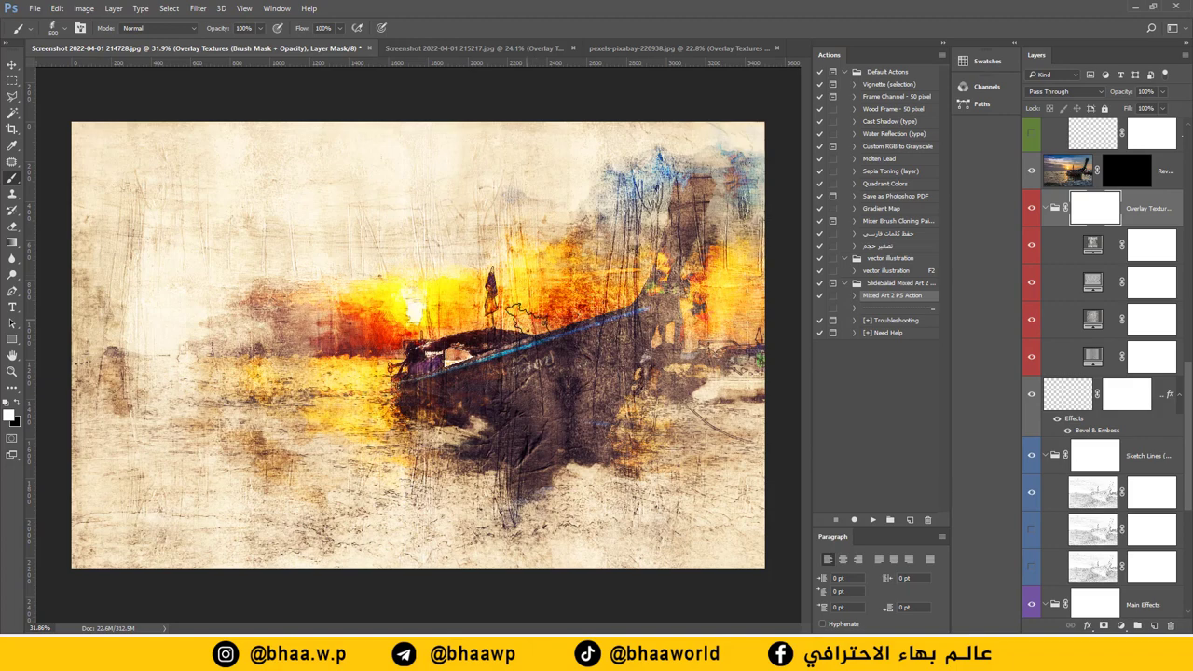